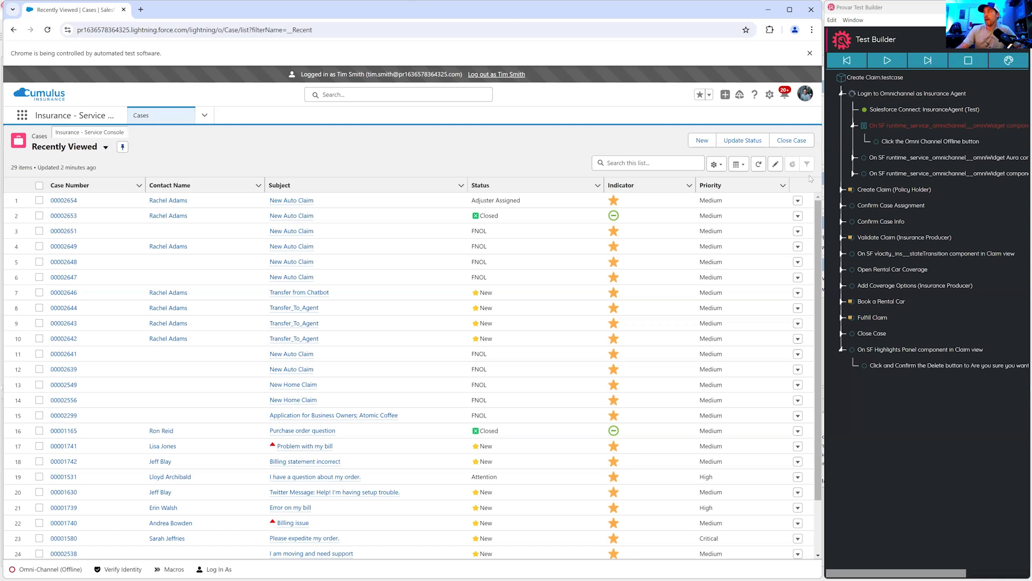
- Resume the paused Create Claim test to run the Login to Omnichannel as Insurance Agent group
{"action": "left_click", "coordinate": [923, 110]}
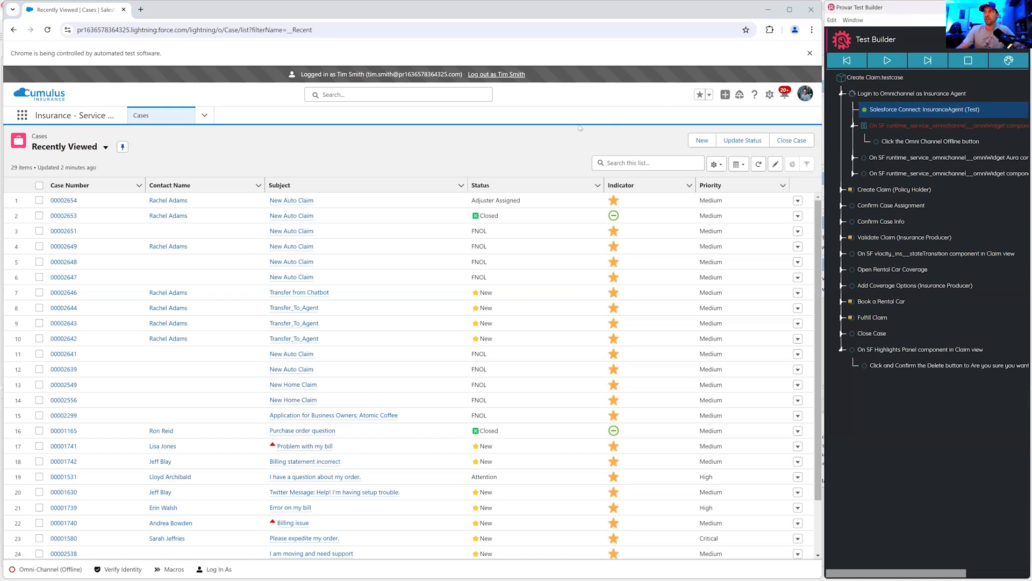
{"action": "mouse_move", "coordinate": [880, 116]}
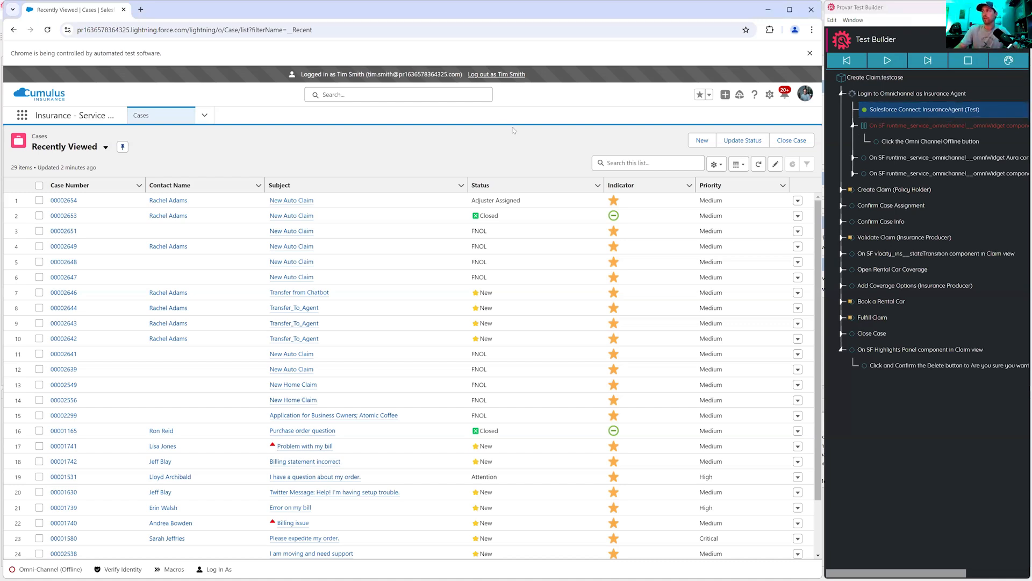
{"action": "left_click", "coordinate": [888, 61]}
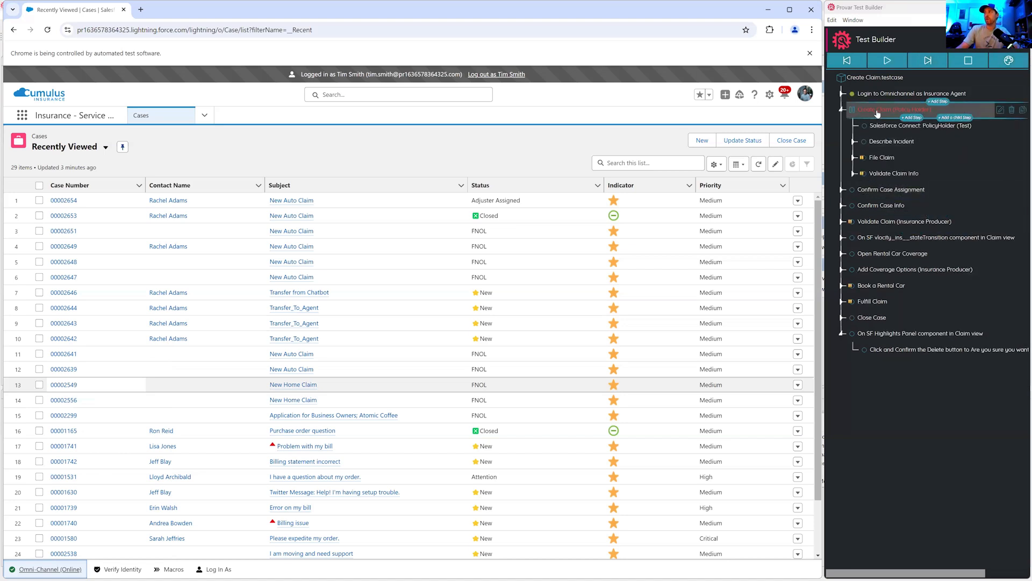
- Run the Create Claim (Policy Holder) group through Describe Incident, File Claim and Validate Claim Info, resuming at each breakpoint
{"action": "left_click", "coordinate": [896, 114]}
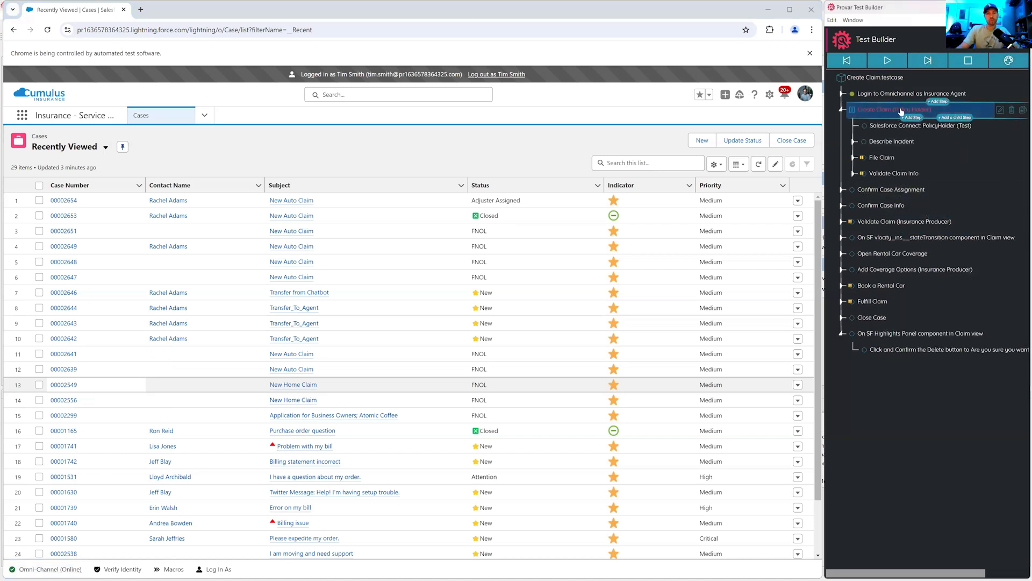
{"action": "left_click", "coordinate": [887, 60]}
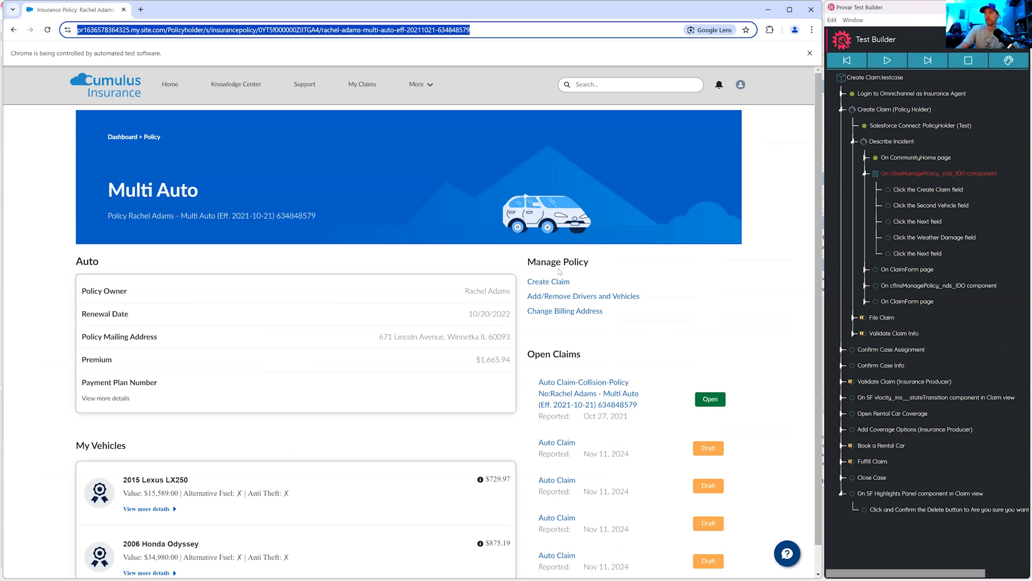
{"action": "left_click", "coordinate": [889, 63]}
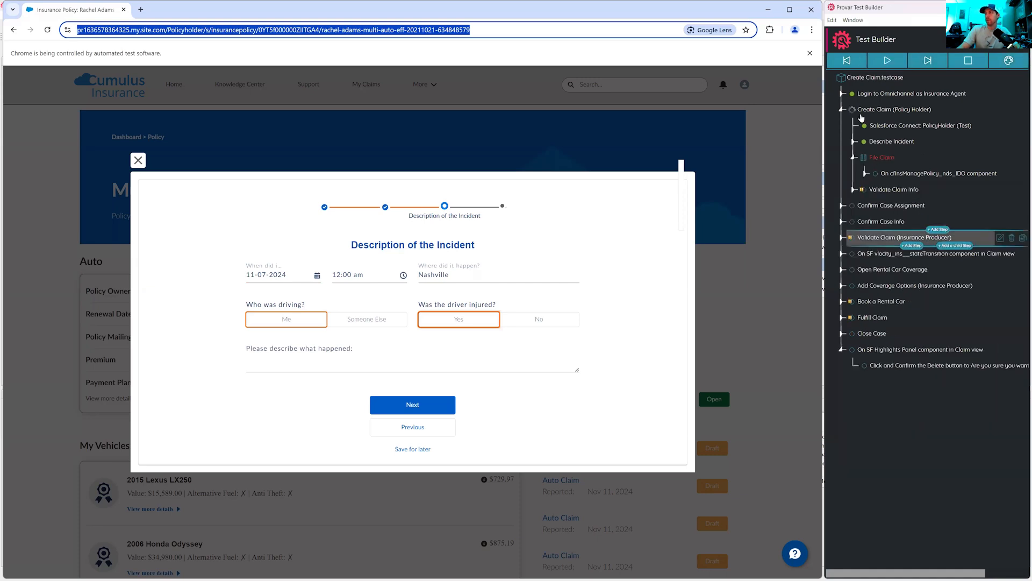
{"action": "left_click", "coordinate": [887, 61]}
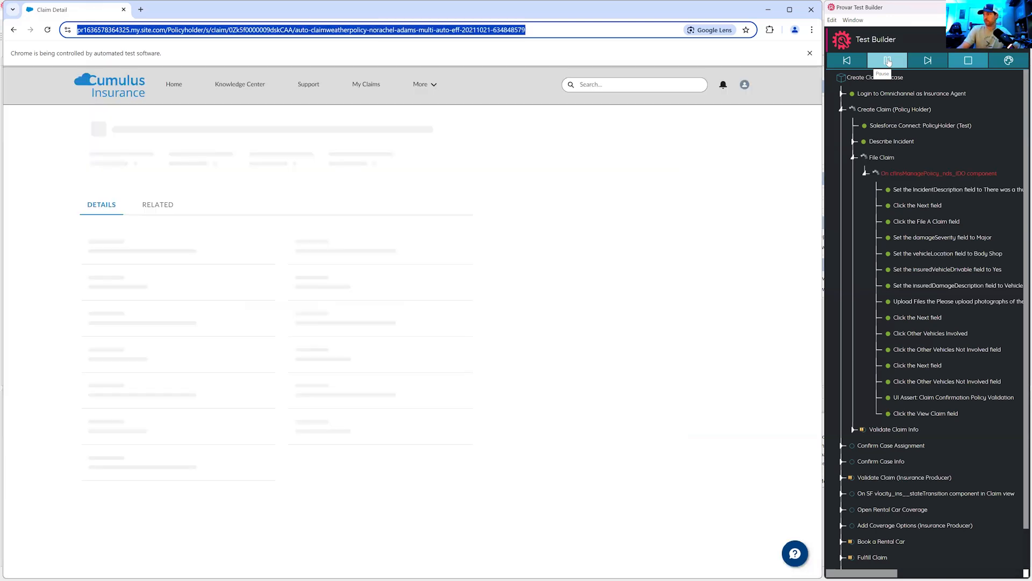
{"action": "left_click", "coordinate": [887, 61]}
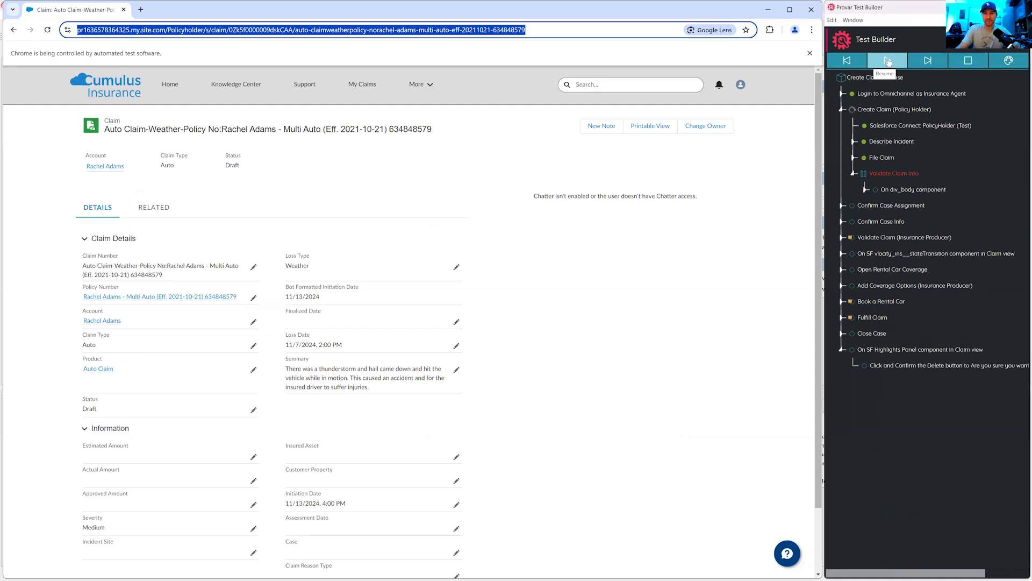
- Switch to the browser window showing the insurance agent's Recently Viewed cases
{"action": "left_click", "coordinate": [704, 353]}
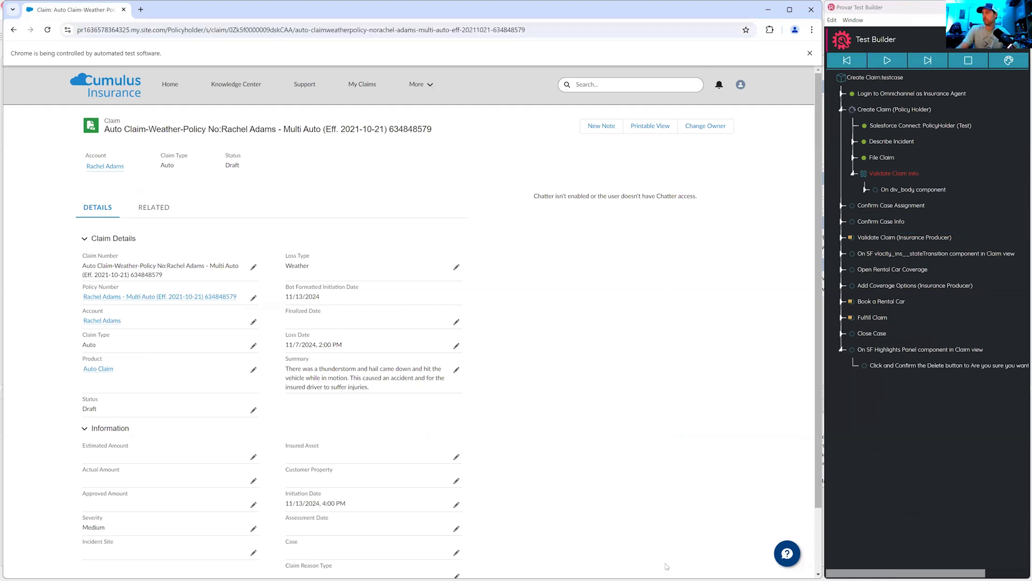
{"action": "key", "text": "alt+Tab"}
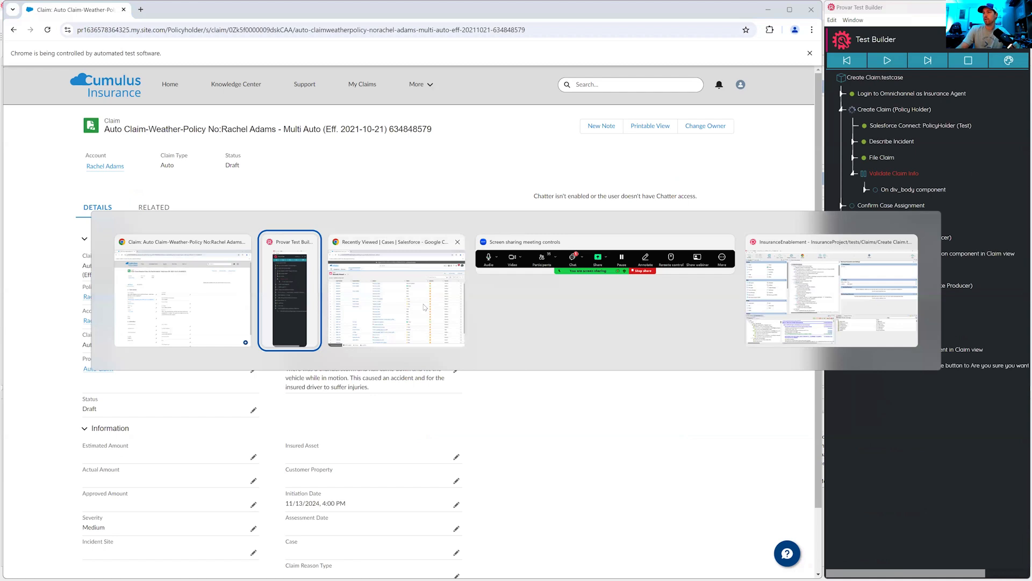
{"action": "left_click", "coordinate": [456, 290]}
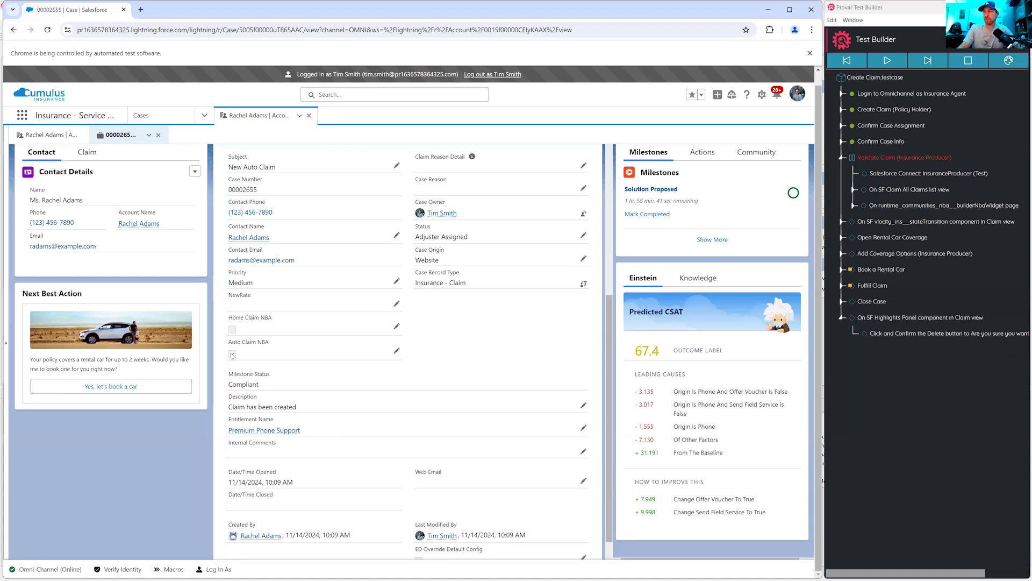
- Resume the test from Validate Claim (Insurance Producer) up to Book a Rental Car, and bring up the New Auto Claim case window
{"action": "left_click", "coordinate": [882, 65]}
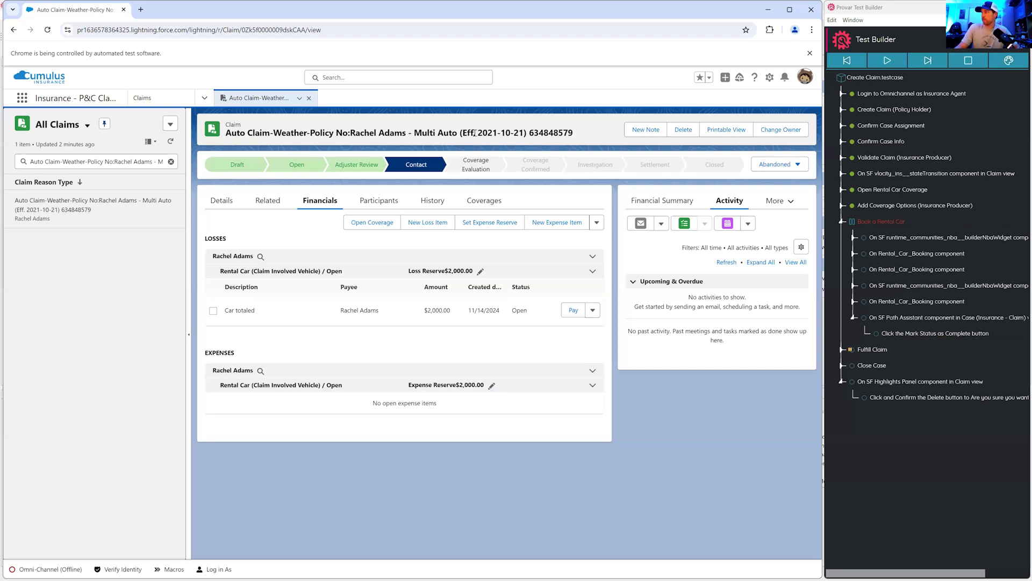
{"action": "mouse_move", "coordinate": [888, 229]}
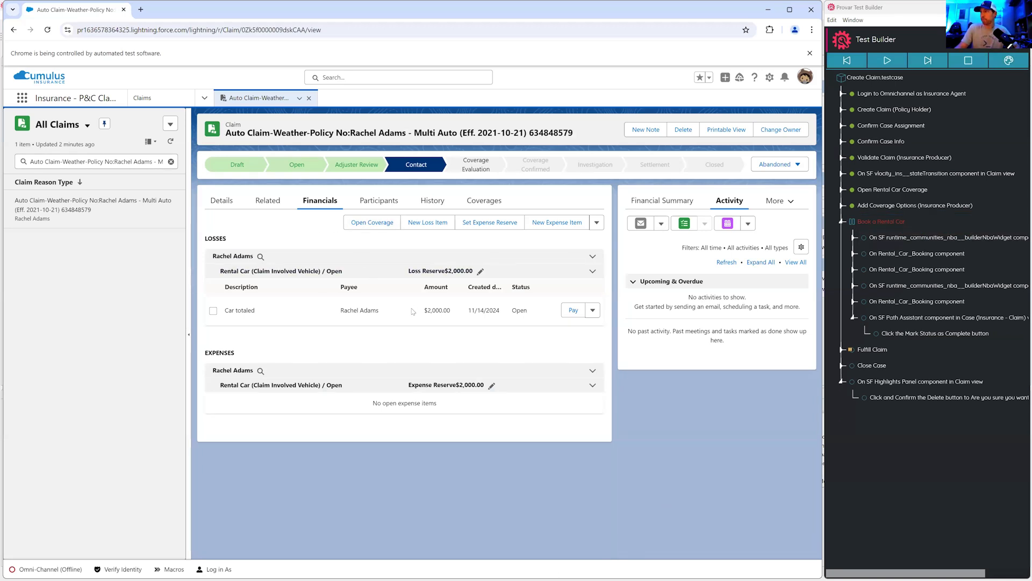
{"action": "key", "text": "alt+Tab"}
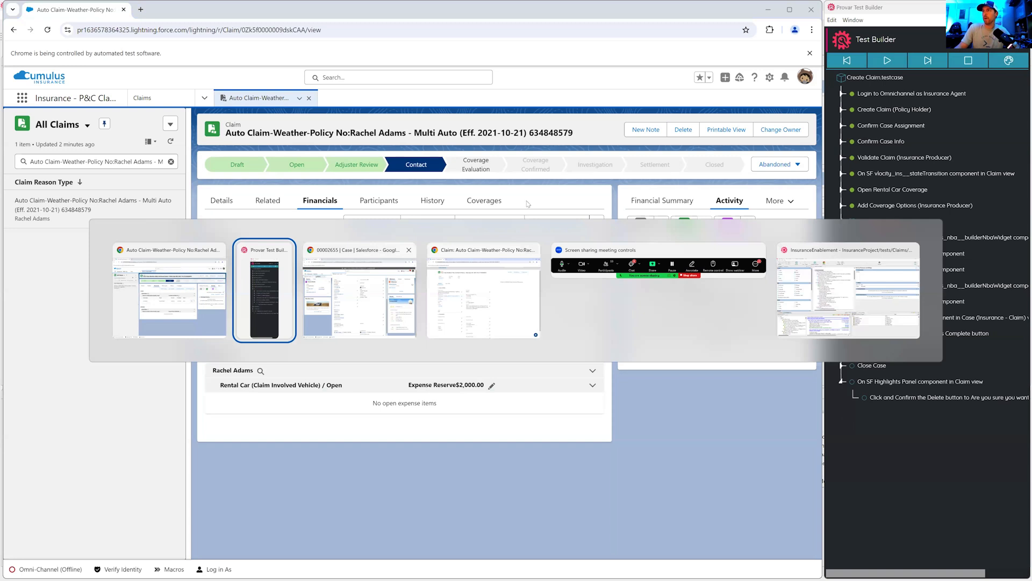
{"action": "key", "text": "alt+Tab"}
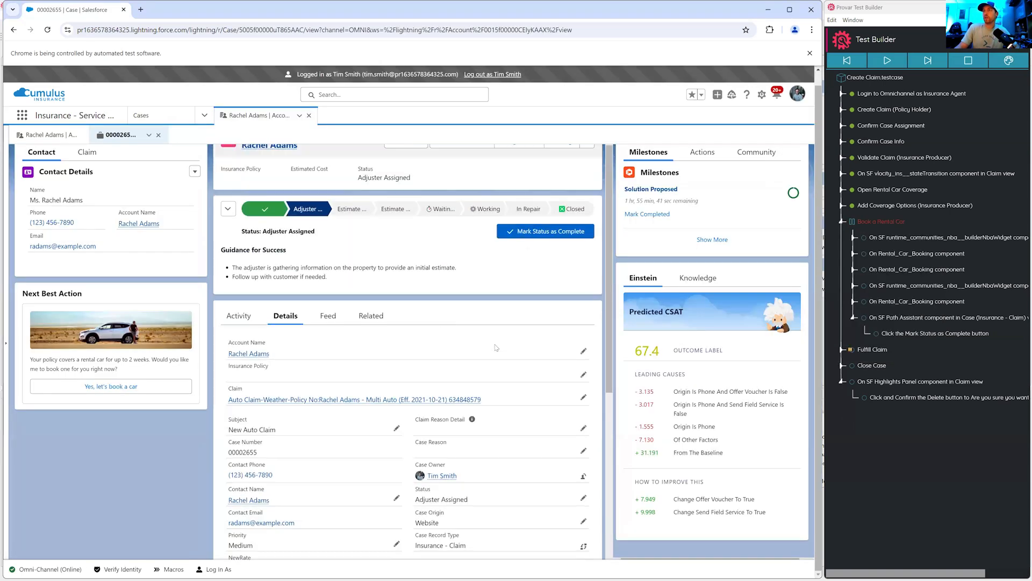
{"action": "scroll", "coordinate": [497, 348], "scroll_direction": "up", "scroll_amount": 2}
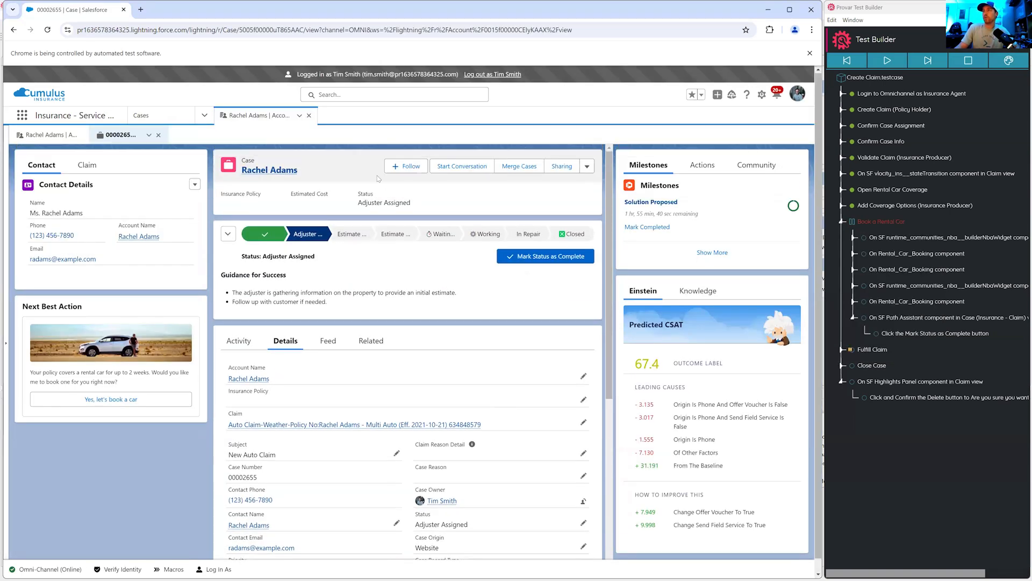
- Examine the first NBA widget step of the Book a Rental Car group, including its child action and available test step commands
{"action": "left_click", "coordinate": [899, 226]}
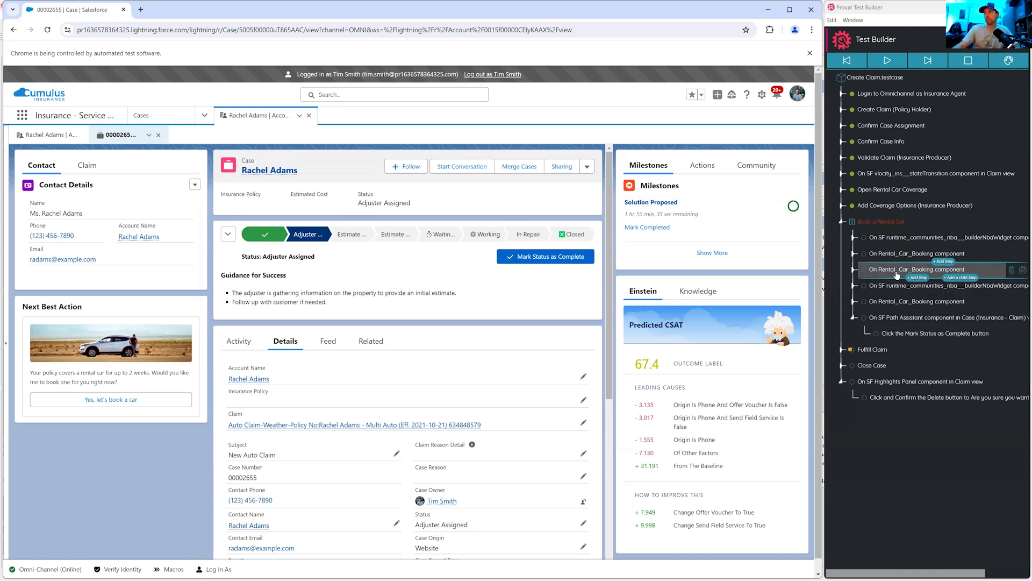
{"action": "left_click", "coordinate": [854, 238]}
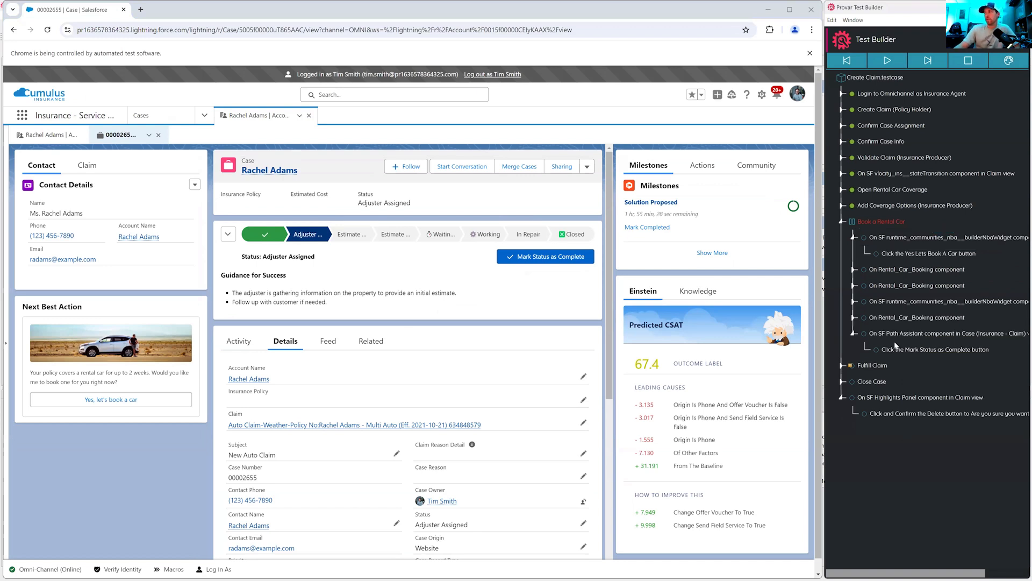
{"action": "left_click", "coordinate": [854, 239]}
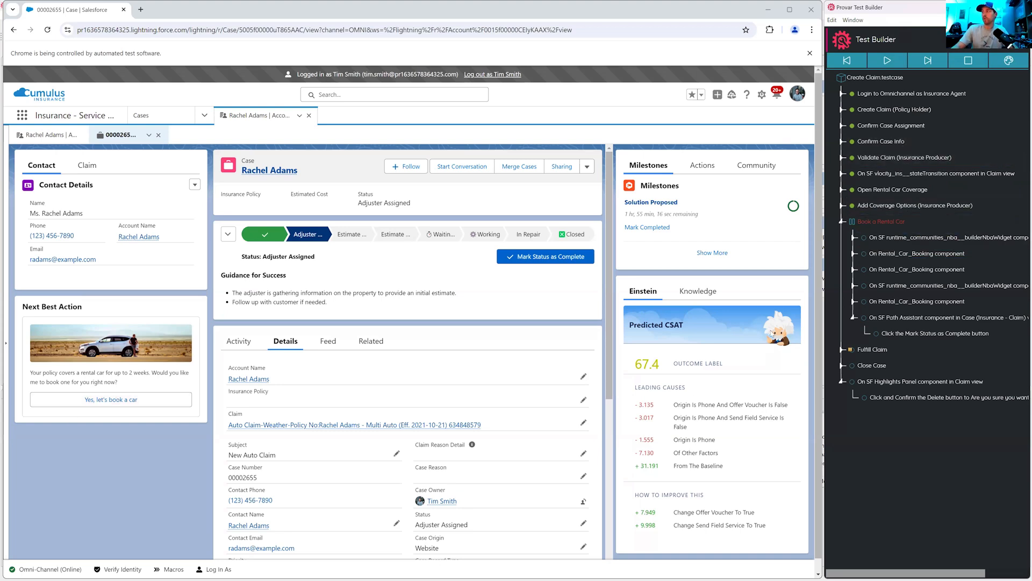
{"action": "right_click", "coordinate": [876, 237]}
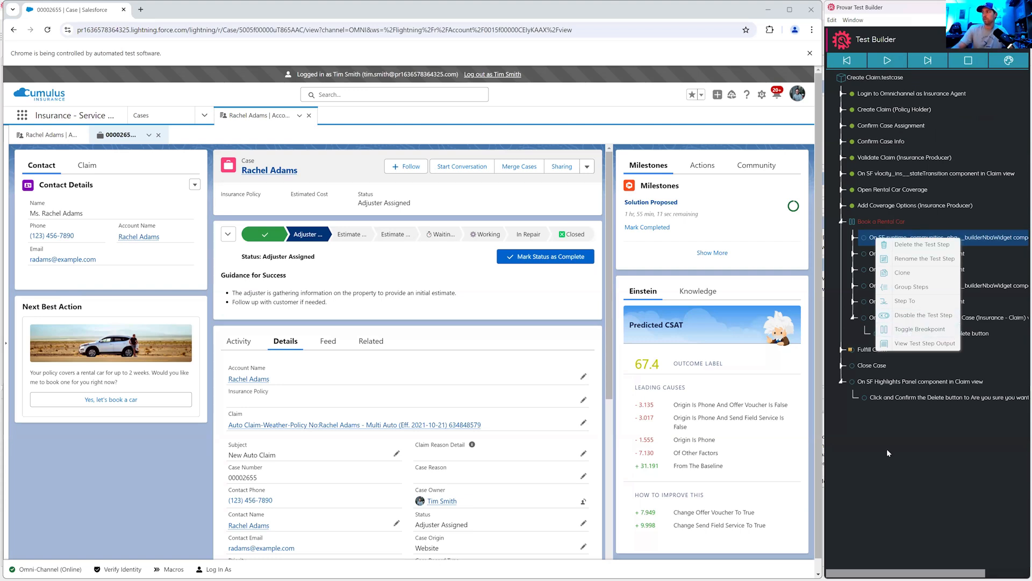
{"action": "left_click", "coordinate": [867, 241]}
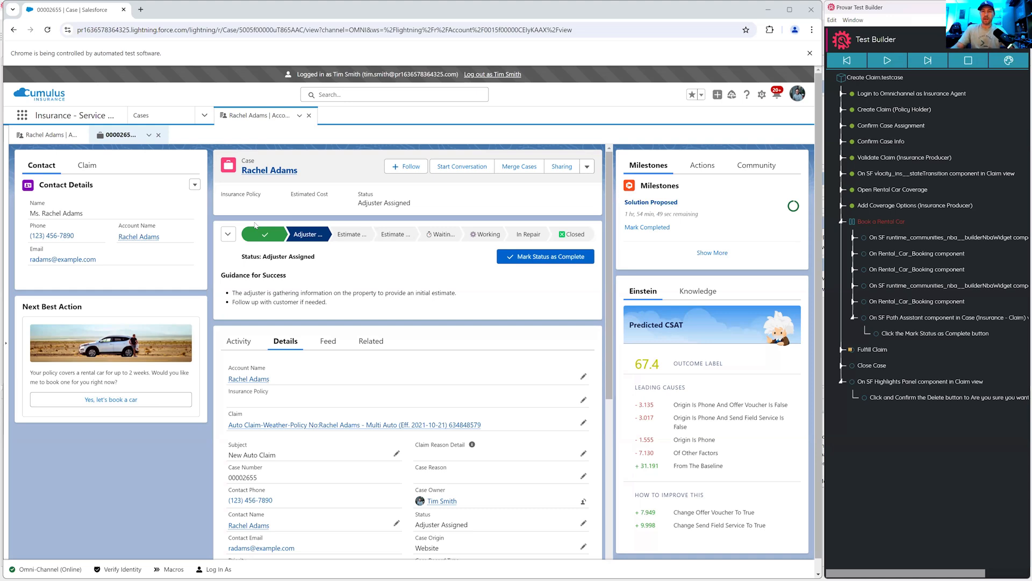
{"action": "right_click", "coordinate": [103, 402]}
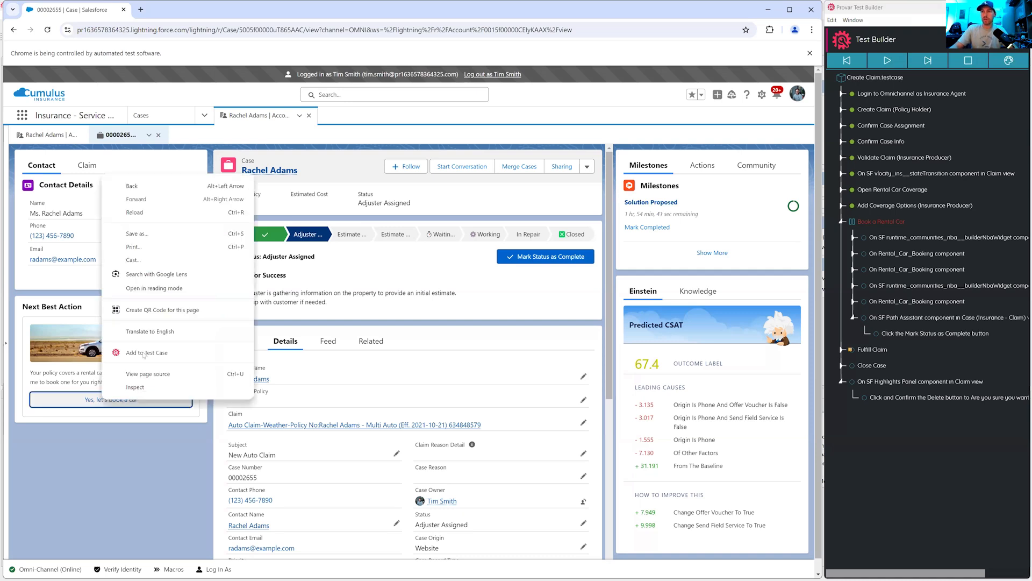
{"action": "left_click", "coordinate": [145, 353]}
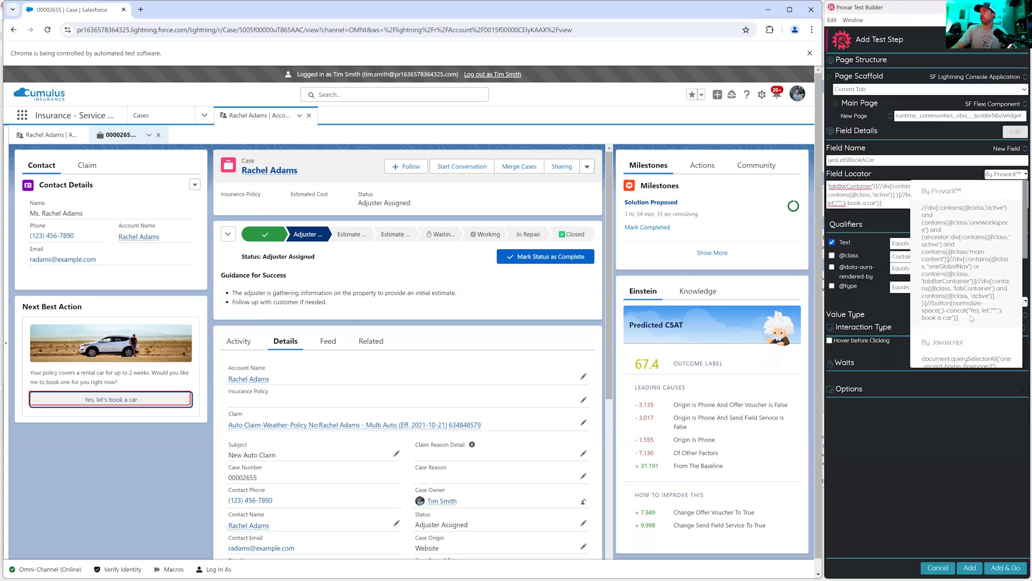
{"action": "scroll", "coordinate": [973, 320], "scroll_direction": "down", "scroll_amount": 3}
{"action": "left_click", "coordinate": [971, 288]}
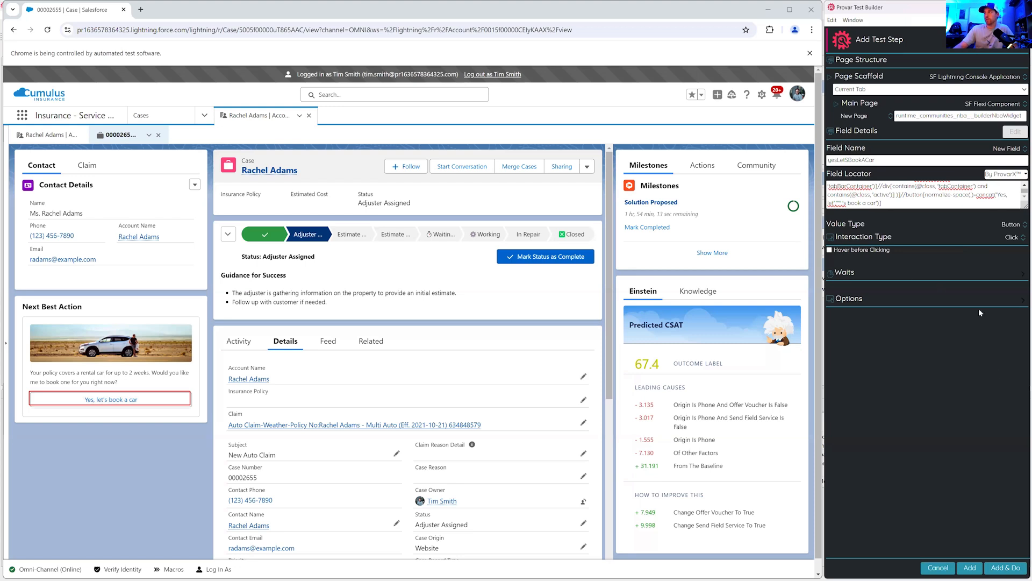
{"action": "left_click", "coordinate": [996, 569]}
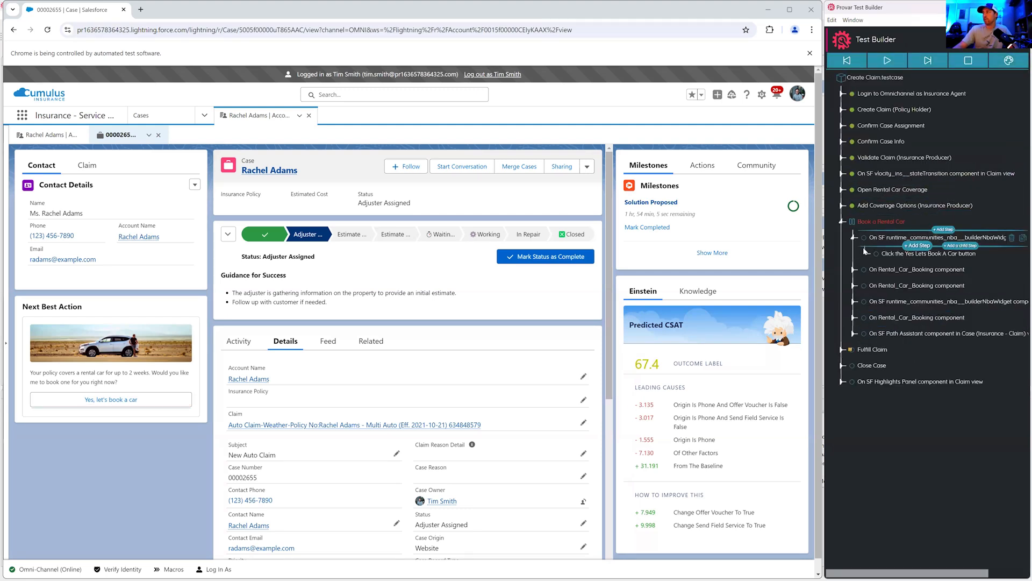
- Step the test forward through the "Click the Yes Lets Book A Car button" step to reach the Rental Car Booking flow
{"action": "left_click", "coordinate": [929, 62]}
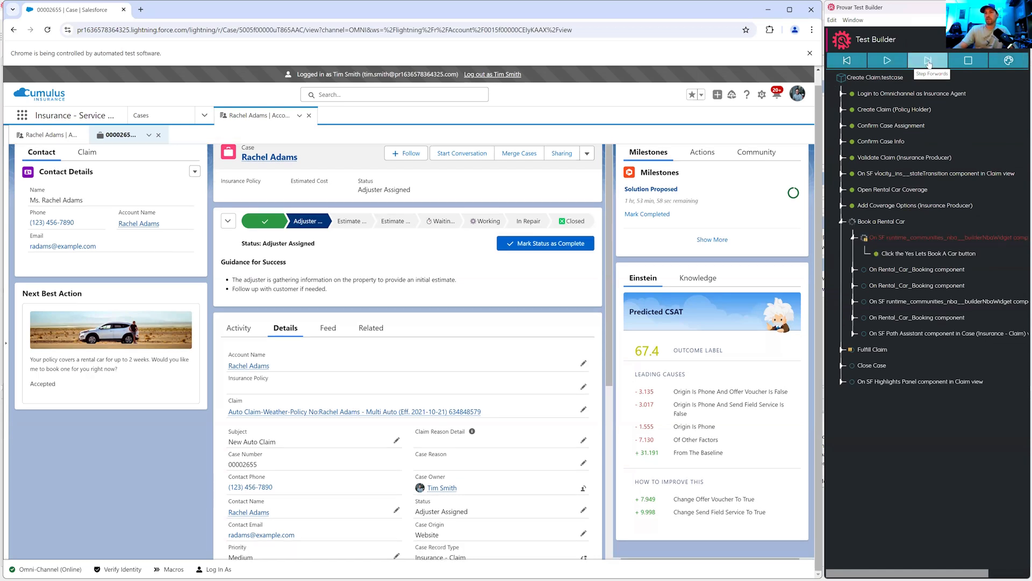
{"action": "left_click", "coordinate": [928, 62]}
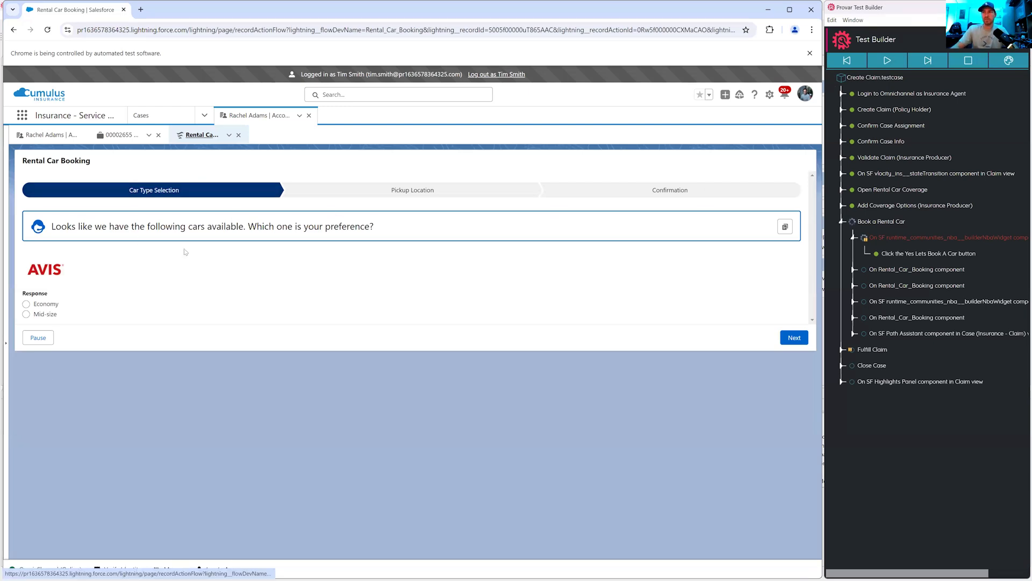
- Add and execute a test step that sets the car type Response field to Economy
{"action": "right_click", "coordinate": [28, 306]}
{"action": "left_click", "coordinate": [81, 483]}
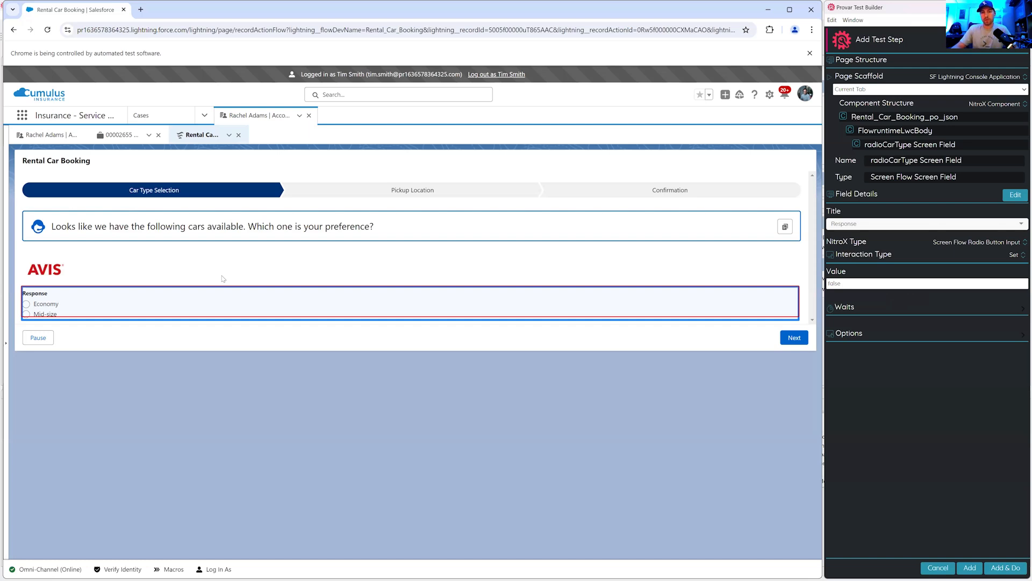
{"action": "left_click", "coordinate": [910, 285]}
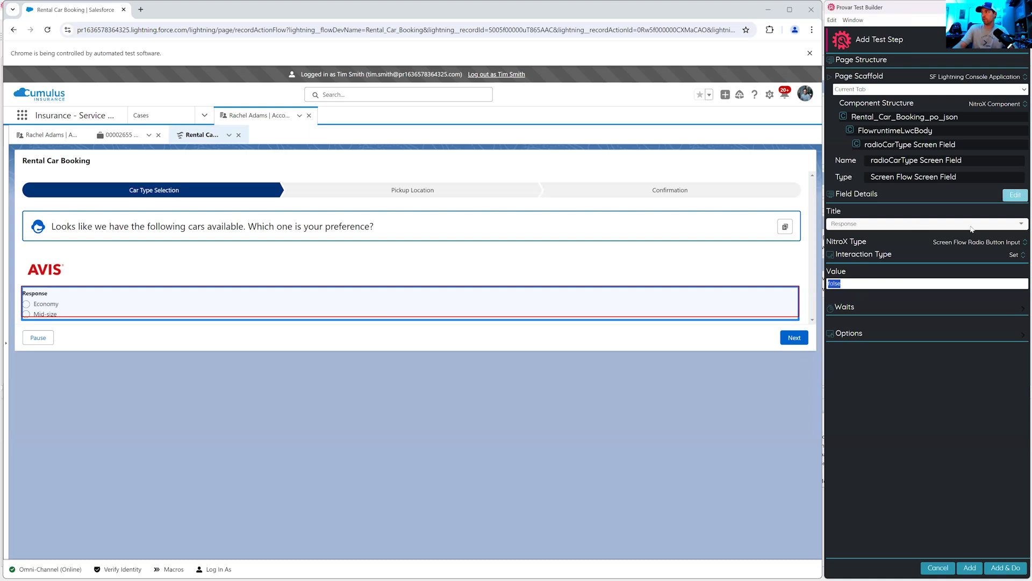
{"action": "left_click", "coordinate": [862, 289]}
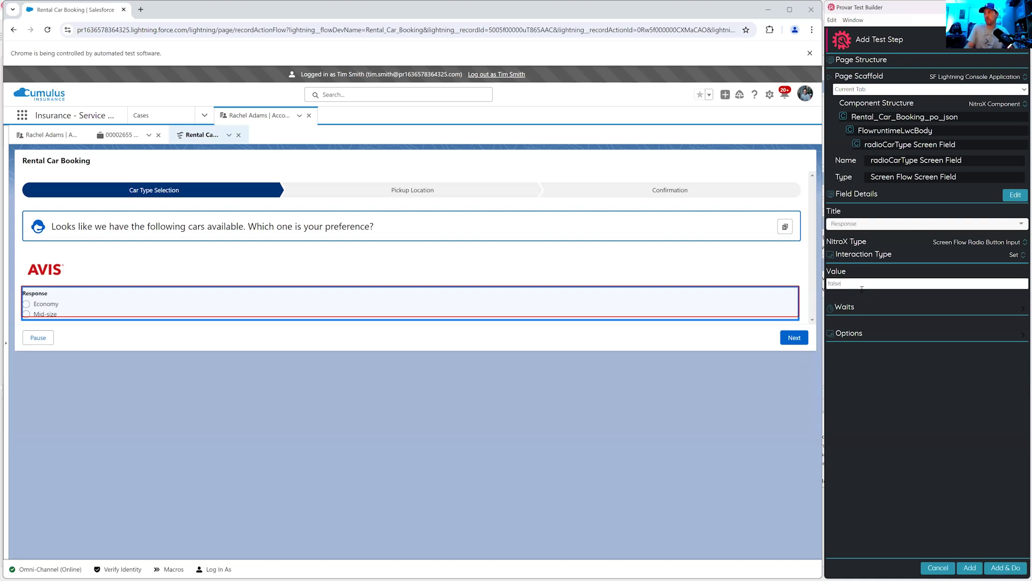
{"action": "key", "text": "BackSpace"}
{"action": "key", "text": "BackSpace"}
{"action": "key", "text": "BackSpace"}
{"action": "key", "text": "BackSpace"}
{"action": "key", "text": "BackSpace"}
{"action": "type", "text": "Economy"}
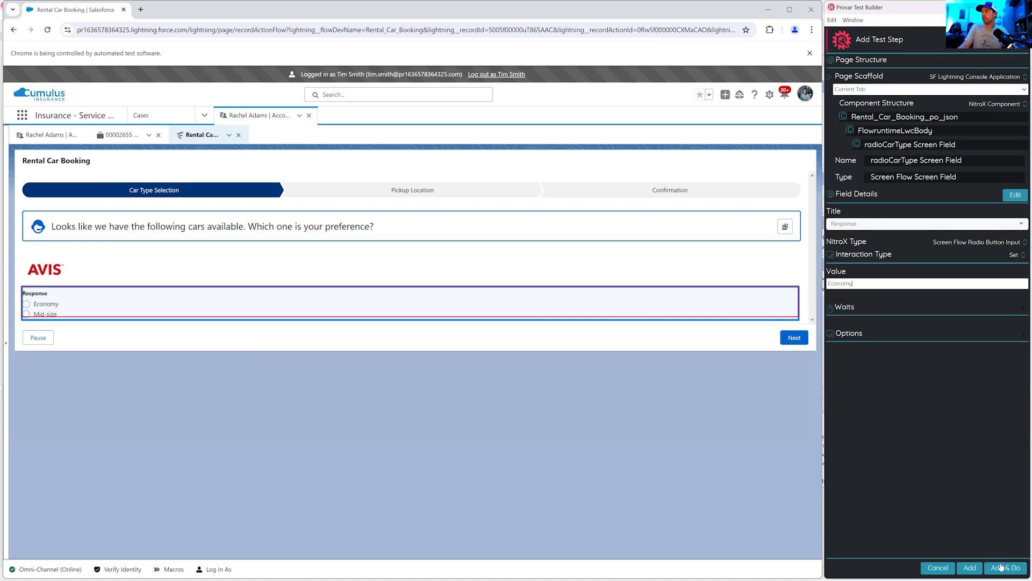
{"action": "left_click", "coordinate": [1000, 569]}
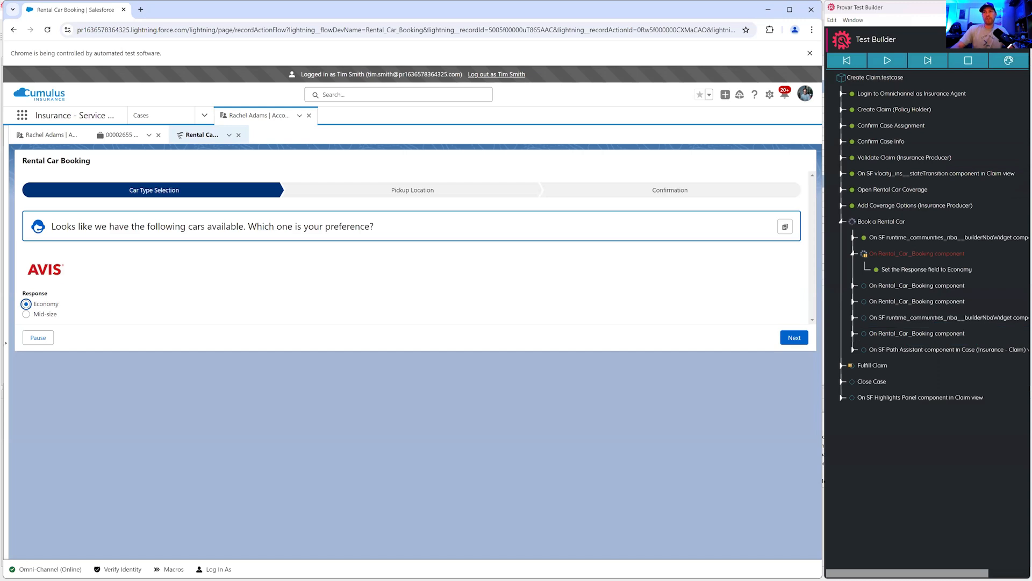
- Add and execute a test step that clicks the Next button of the Rental Car Booking flow
{"action": "right_click", "coordinate": [786, 339]}
{"action": "left_click", "coordinate": [830, 515]}
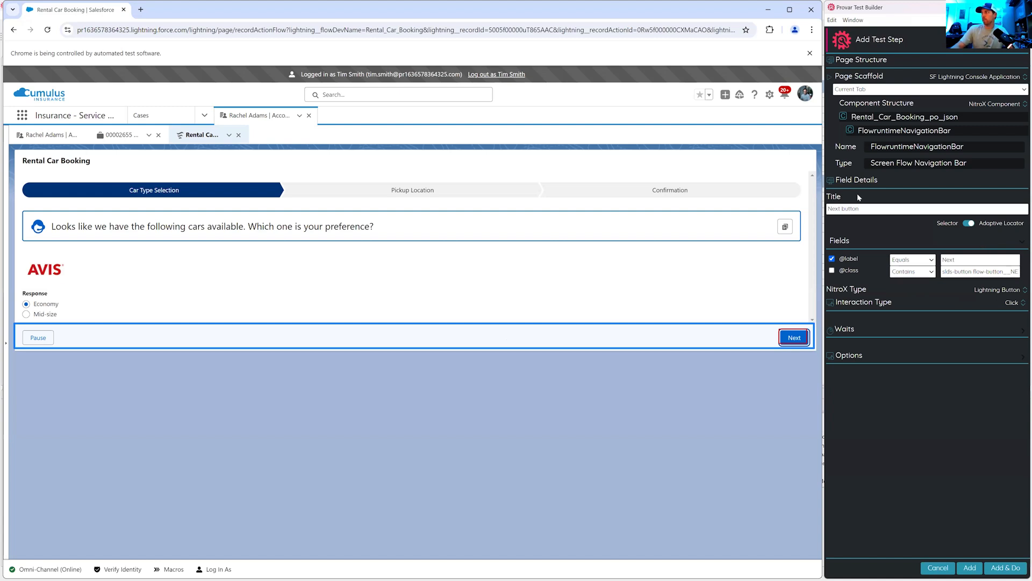
{"action": "left_click", "coordinate": [1006, 568]}
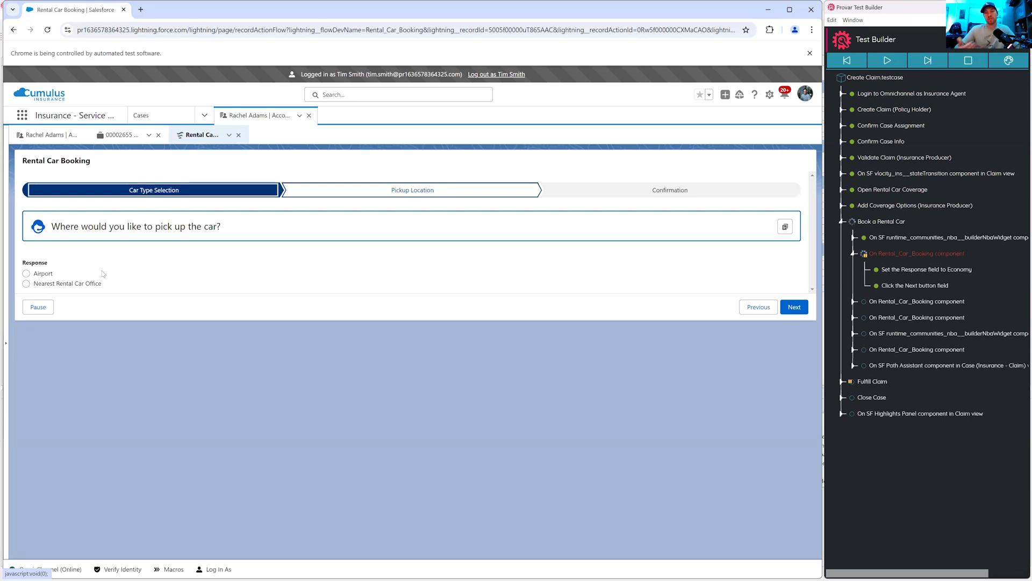
- Add and execute a test step that sets the pickup location Response field to Nearest Rental Car Office, updating the existing component
{"action": "right_click", "coordinate": [26, 284]}
{"action": "left_click", "coordinate": [98, 437]}
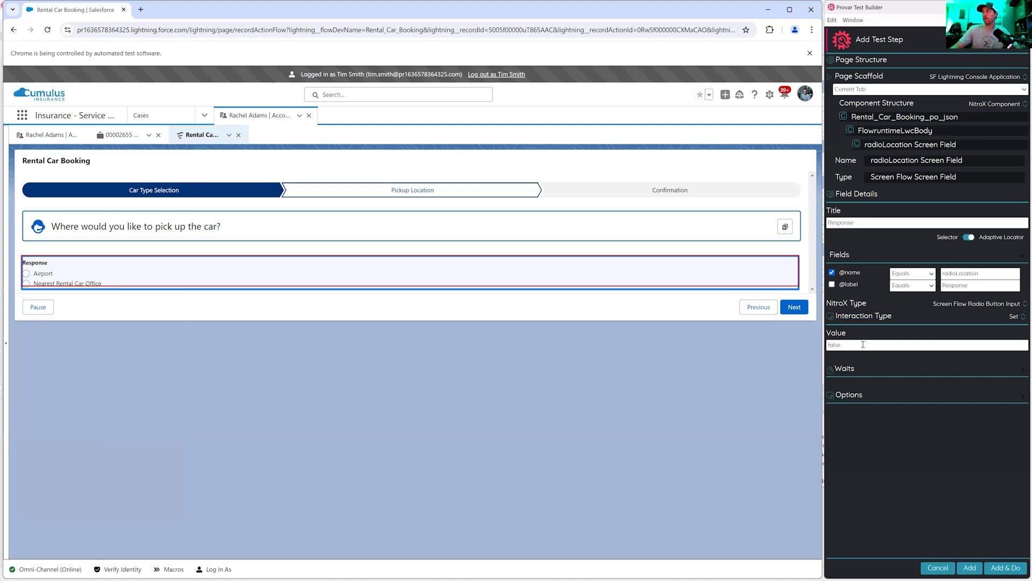
{"action": "double_click", "coordinate": [863, 344]}
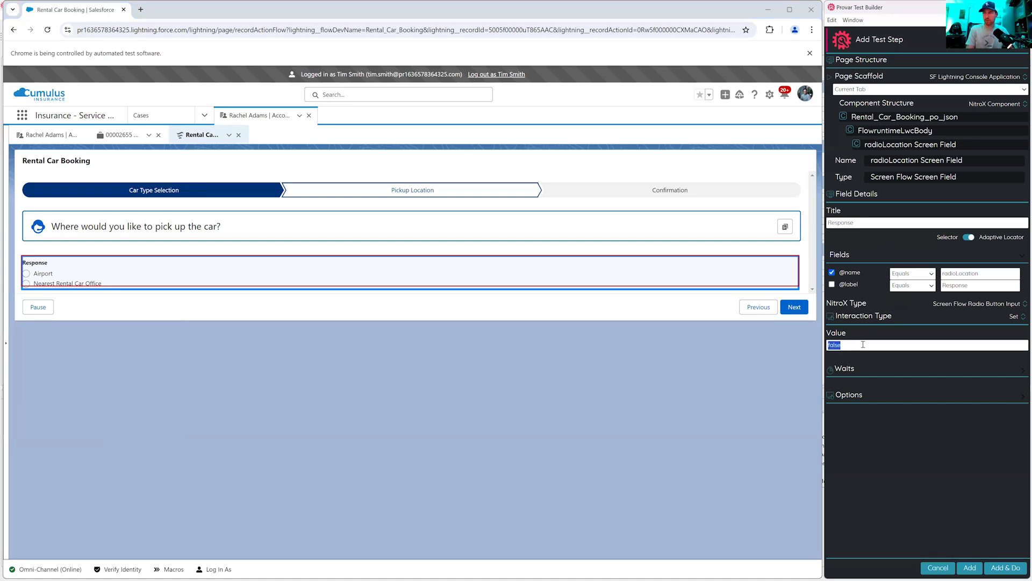
{"action": "type", "text": "Nearest Rental Car Office"}
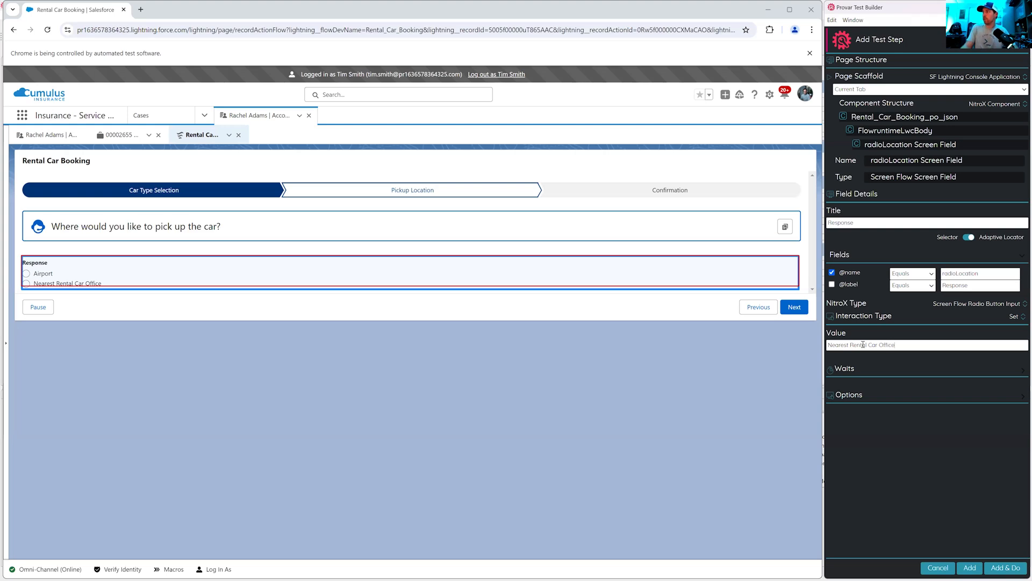
{"action": "left_click", "coordinate": [1006, 567]}
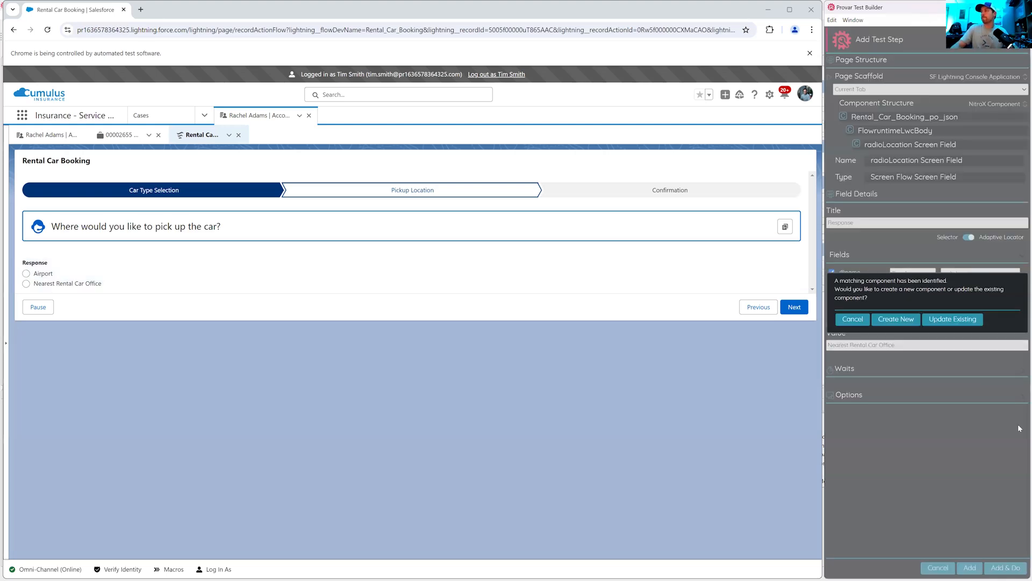
{"action": "left_click", "coordinate": [940, 320]}
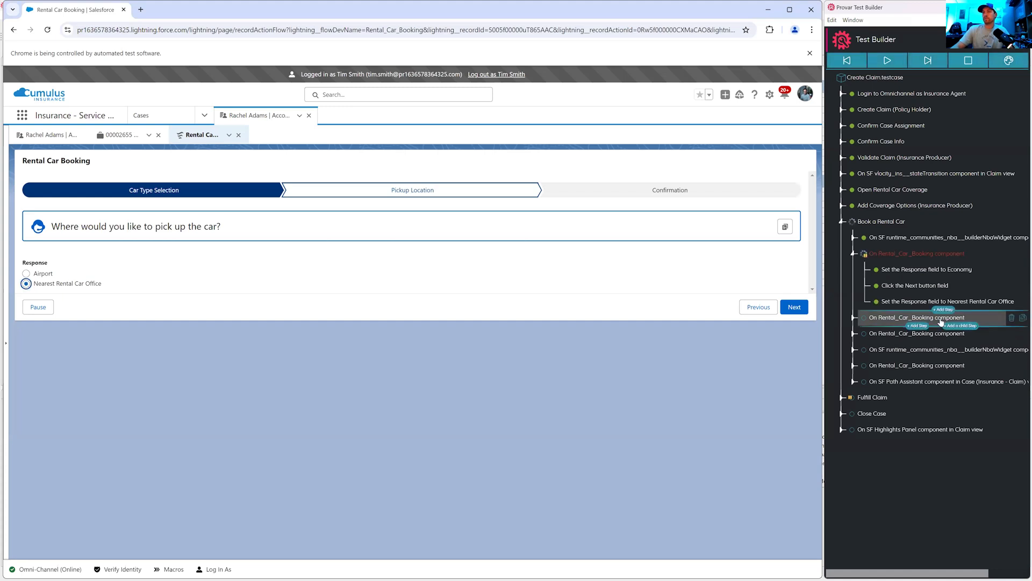
- Add and execute a test step that clicks the Next button on the Pickup Location page of the booking flow
{"action": "right_click", "coordinate": [784, 305]}
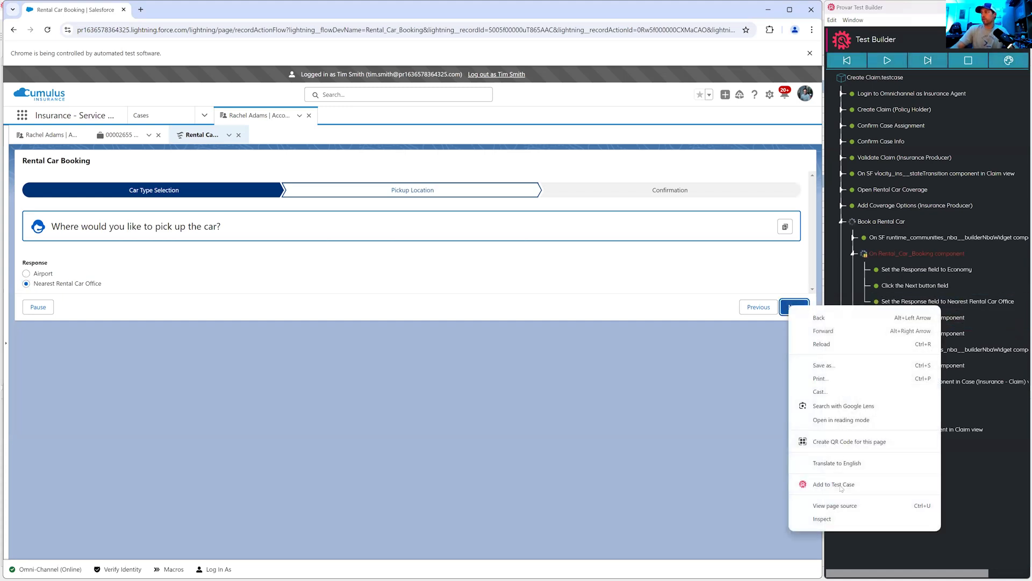
{"action": "left_click", "coordinate": [866, 484]}
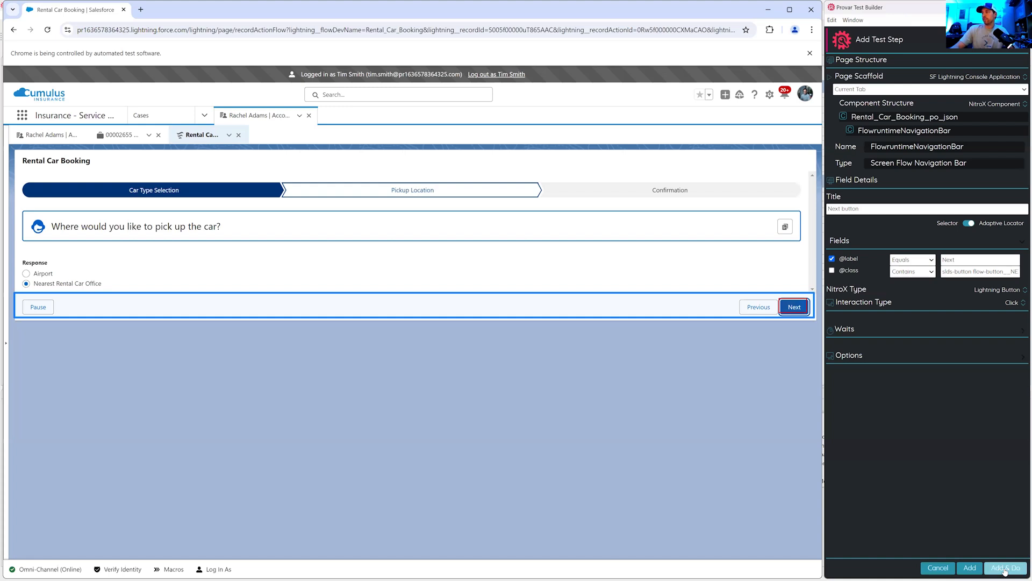
{"action": "left_click", "coordinate": [1004, 569]}
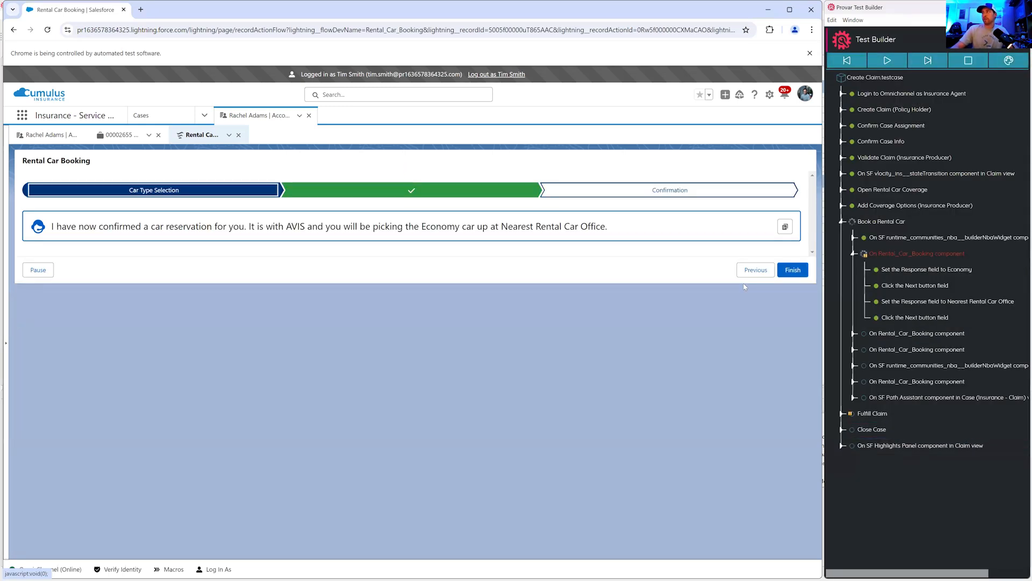
- Add and execute a test step that clicks the Finish button on the Rental Car Booking confirmation page
{"action": "right_click", "coordinate": [791, 274]}
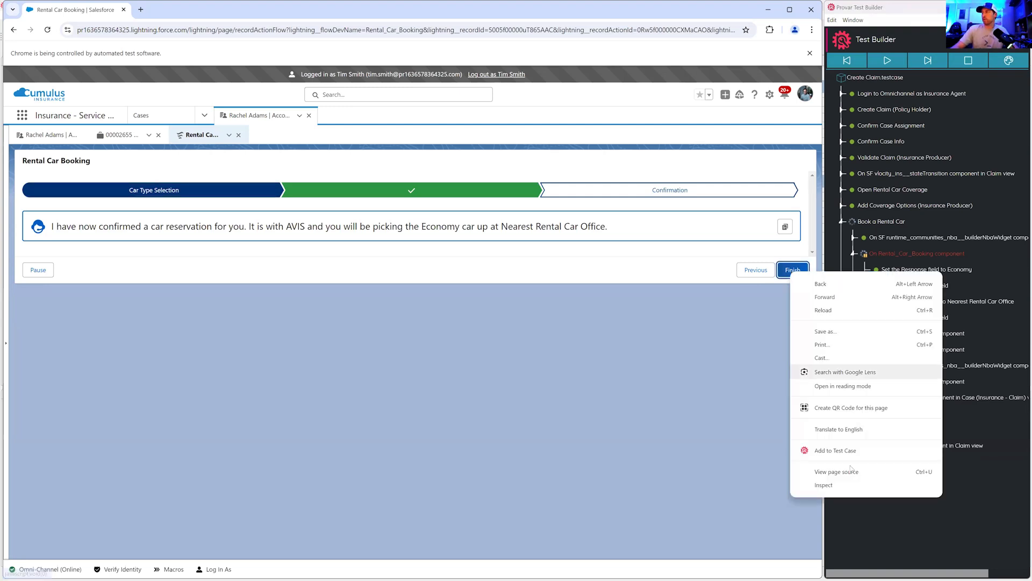
{"action": "left_click", "coordinate": [860, 451]}
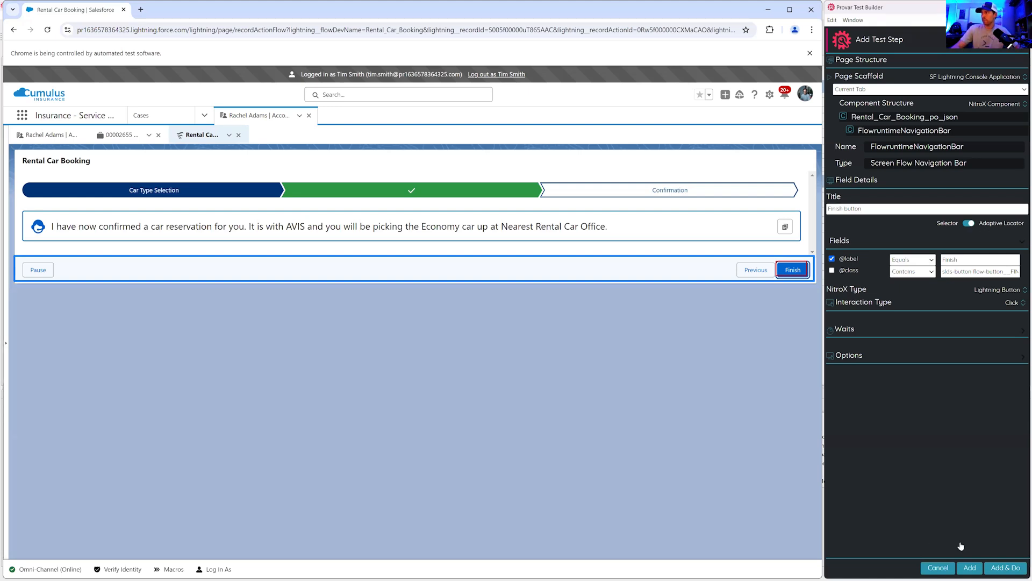
{"action": "left_click", "coordinate": [1005, 567]}
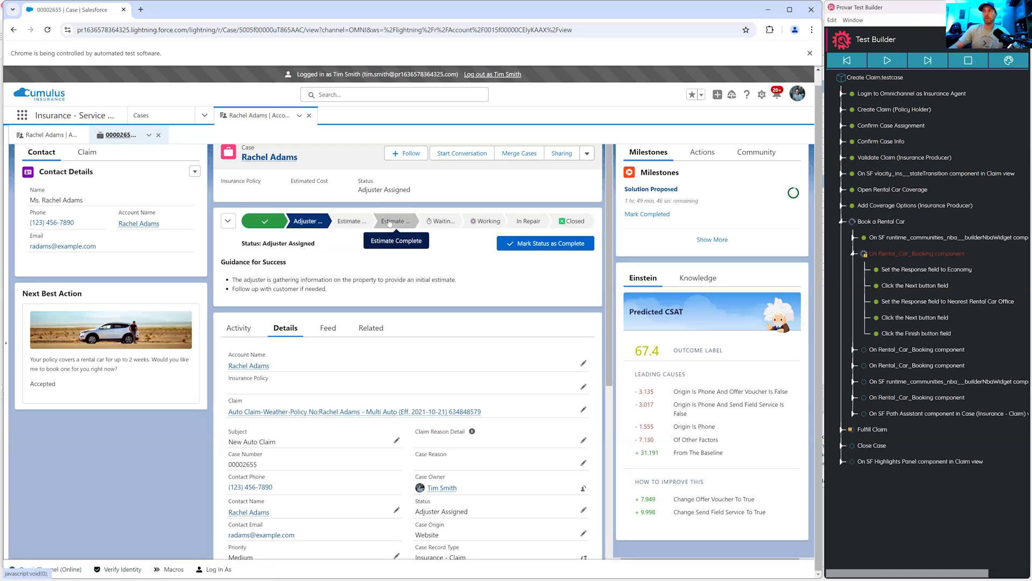
- Add and execute a test step that clicks Mark Status as Complete on the case's status path
{"action": "right_click", "coordinate": [351, 225]}
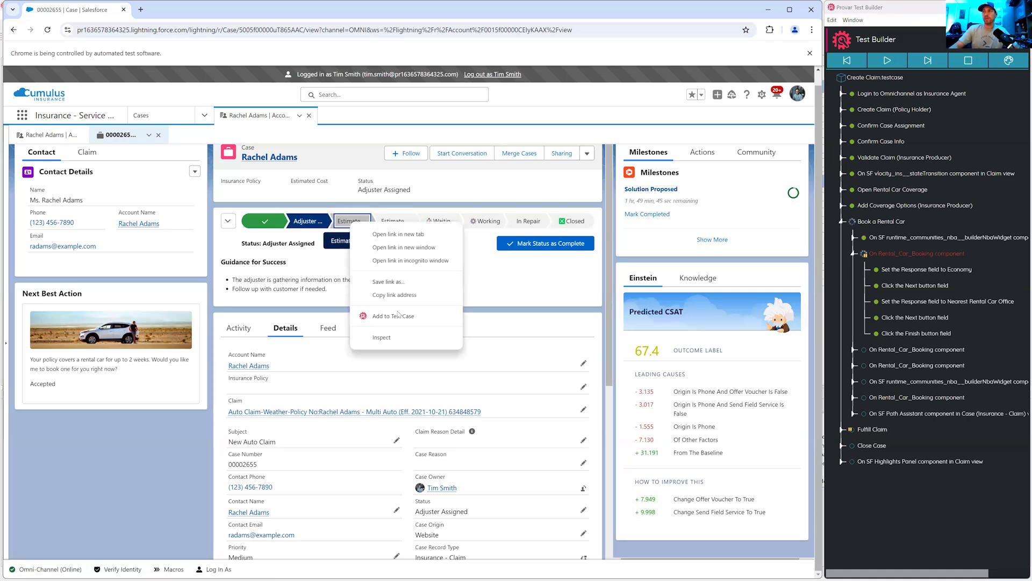
{"action": "right_click", "coordinate": [532, 245]}
{"action": "left_click", "coordinate": [597, 426]}
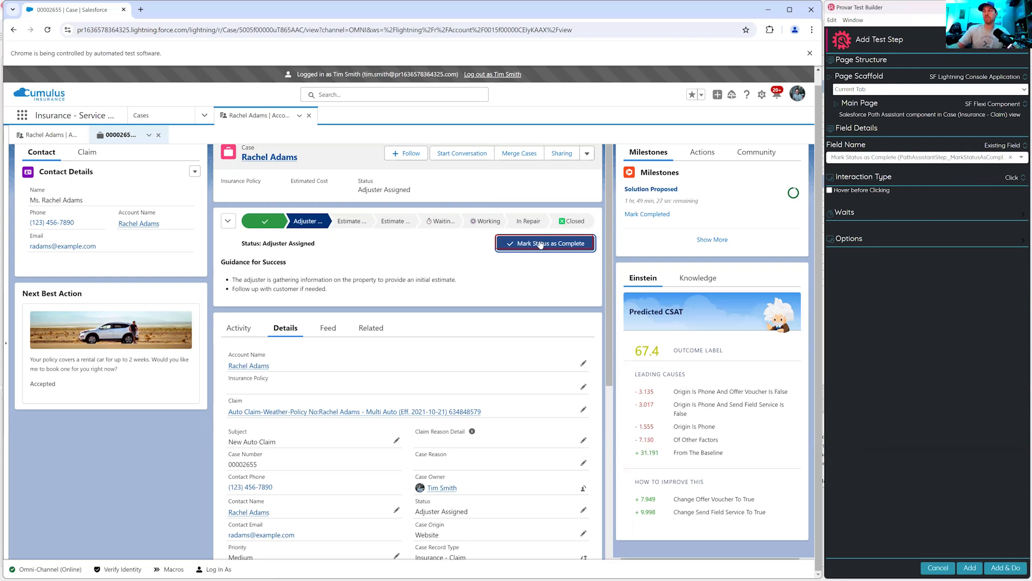
{"action": "scroll", "coordinate": [527, 244], "scroll_direction": "up", "scroll_amount": 1}
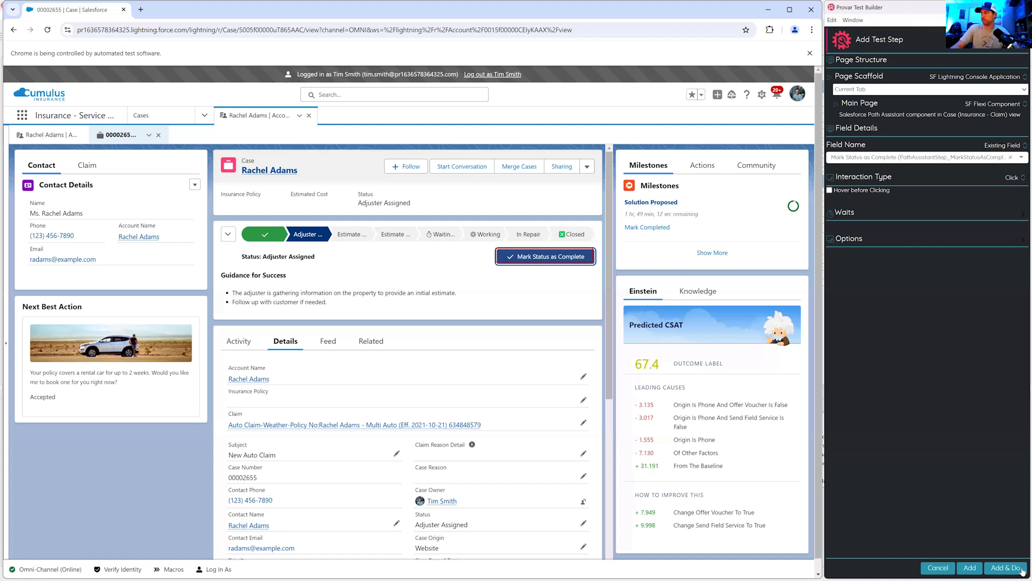
{"action": "left_click", "coordinate": [1005, 568]}
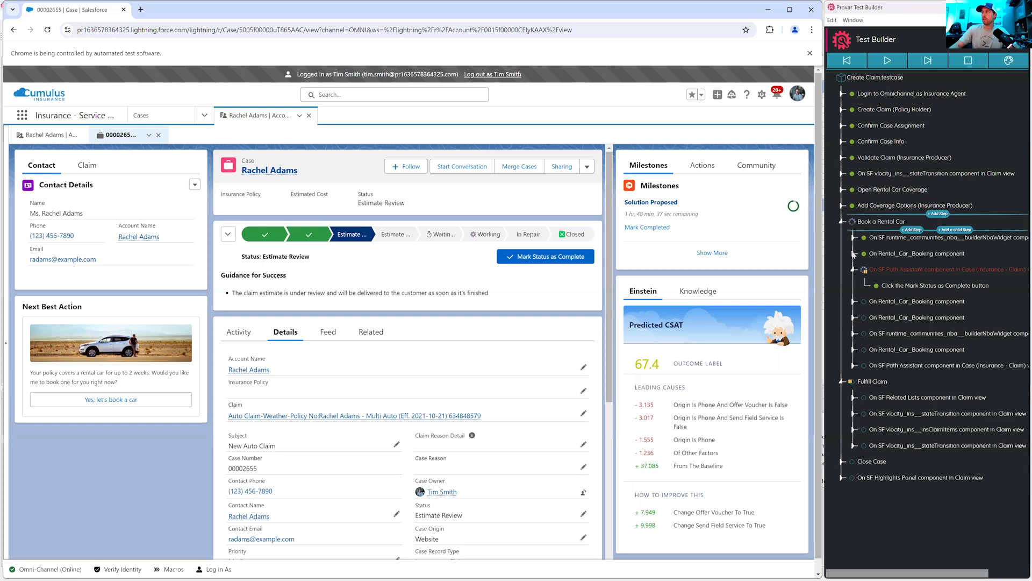
- Advance the test execution directly to the Fulfill Claim group with Step To
{"action": "right_click", "coordinate": [868, 381]}
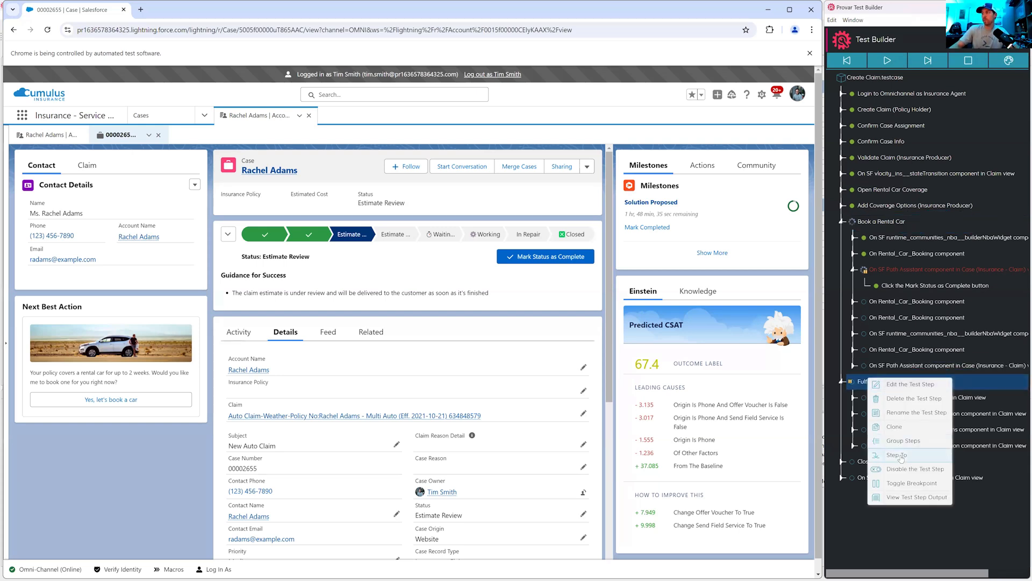
{"action": "left_click", "coordinate": [900, 459]}
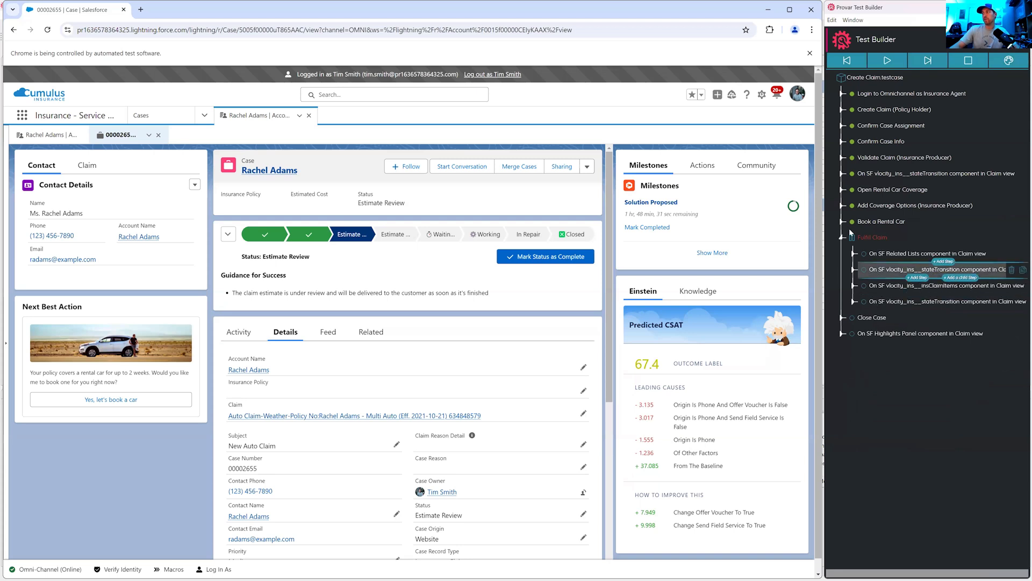
{"action": "mouse_move", "coordinate": [852, 240]}
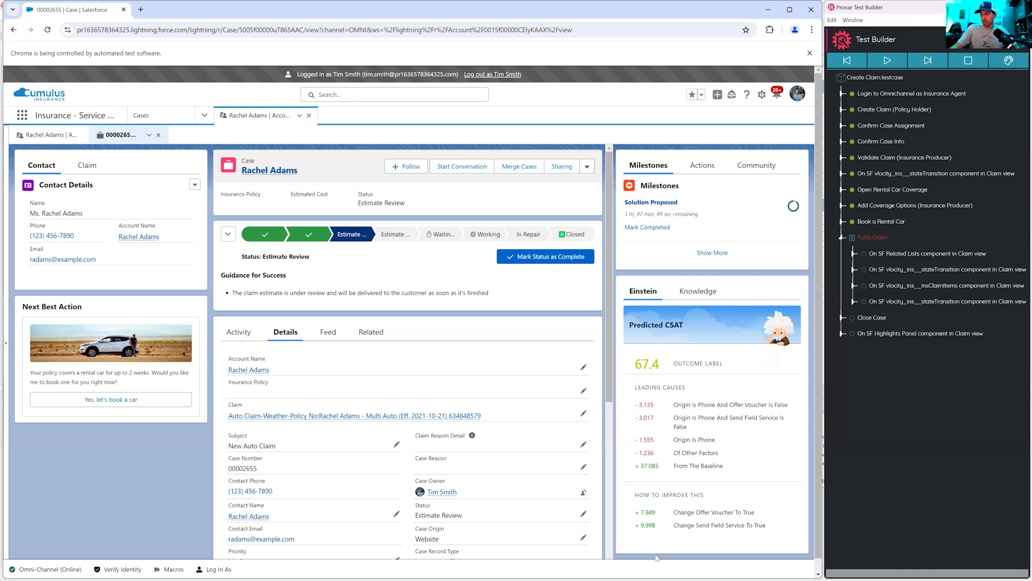
- Switch to the claim record's browser window, expand the first three Fulfill Claim steps, and resume the test run
{"action": "key", "text": "alt+Tab"}
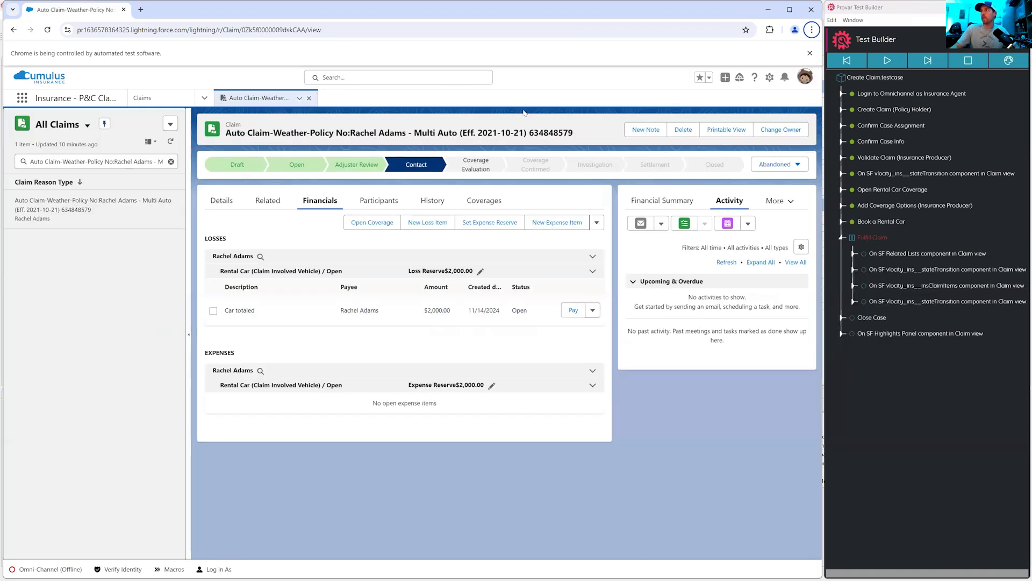
{"action": "left_click", "coordinate": [525, 113]}
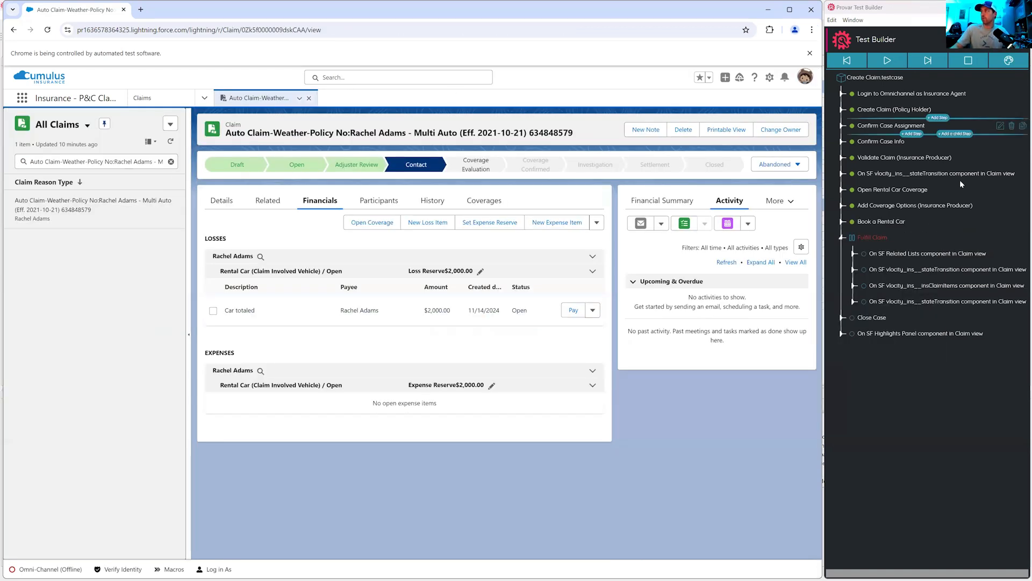
{"action": "left_click", "coordinate": [854, 254]}
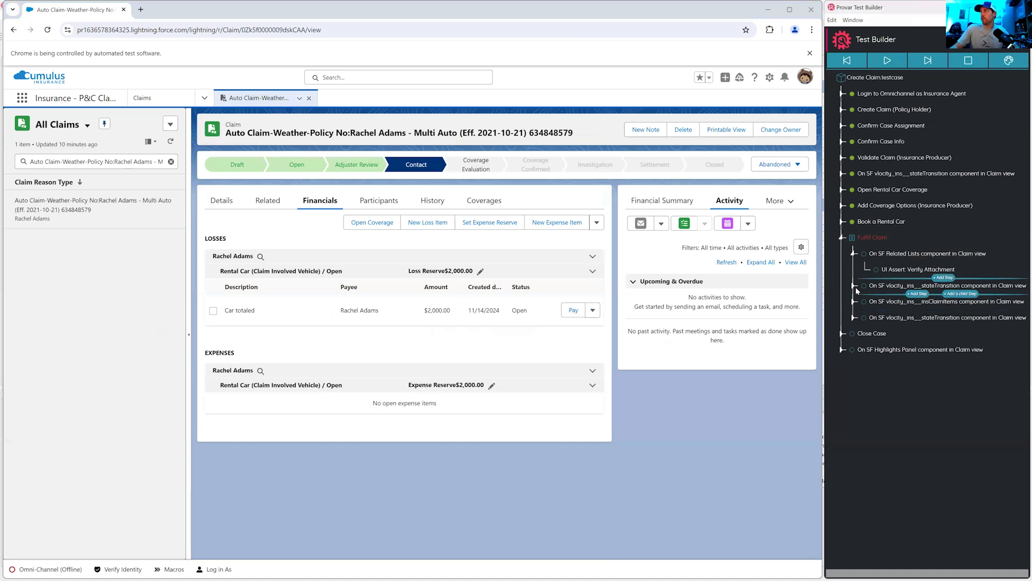
{"action": "left_click", "coordinate": [855, 286]}
{"action": "left_click", "coordinate": [854, 334]}
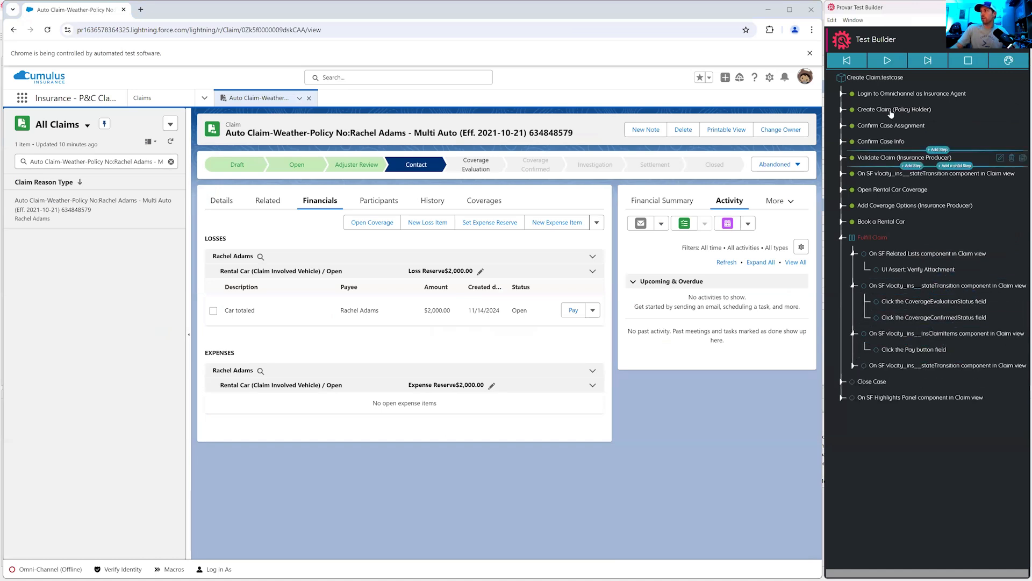
{"action": "left_click", "coordinate": [886, 62]}
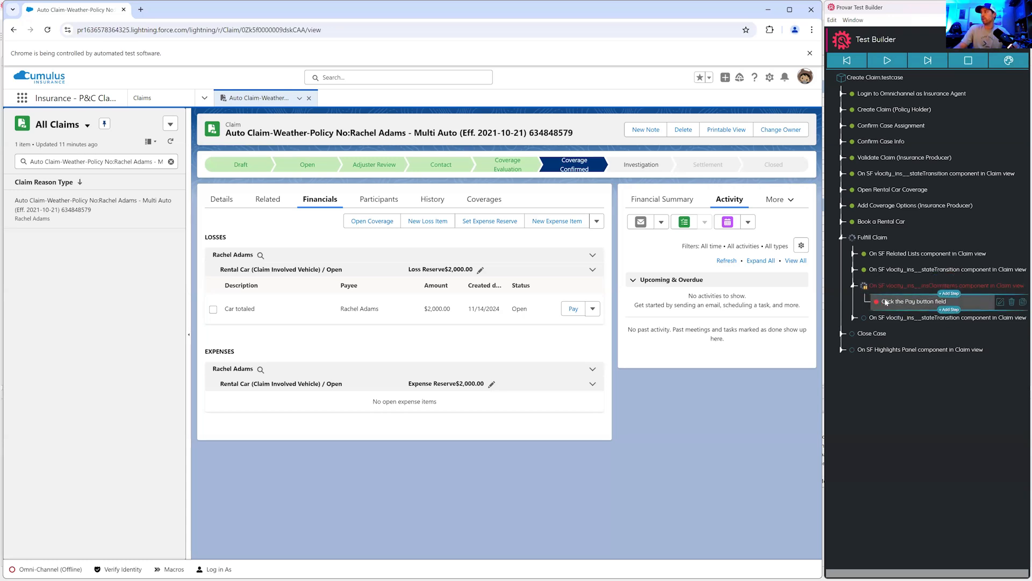
- Examine the test step output of the "Click the Pay button field" step in the Fulfill Claim group
{"action": "right_click", "coordinate": [885, 303]}
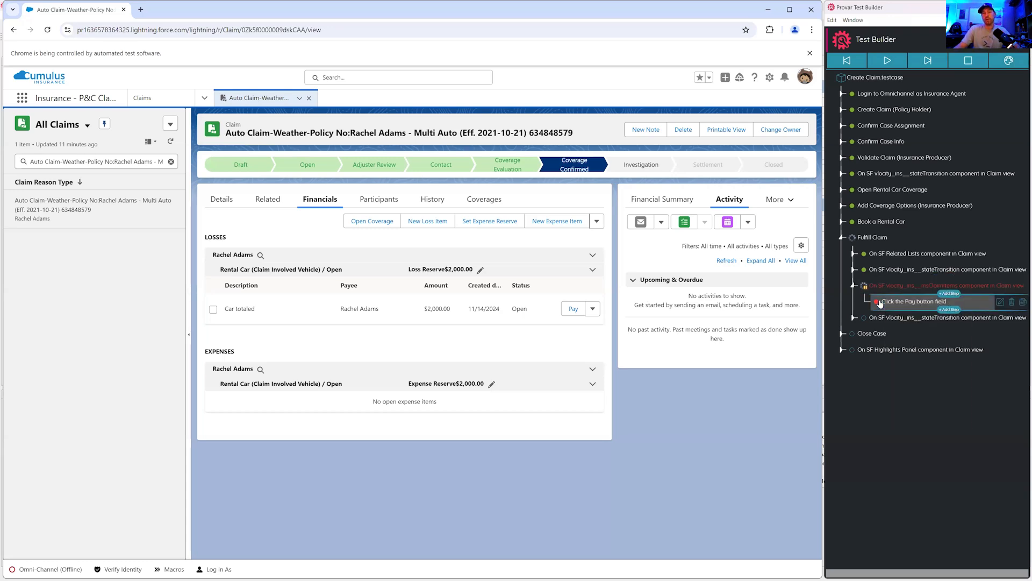
{"action": "right_click", "coordinate": [880, 302]}
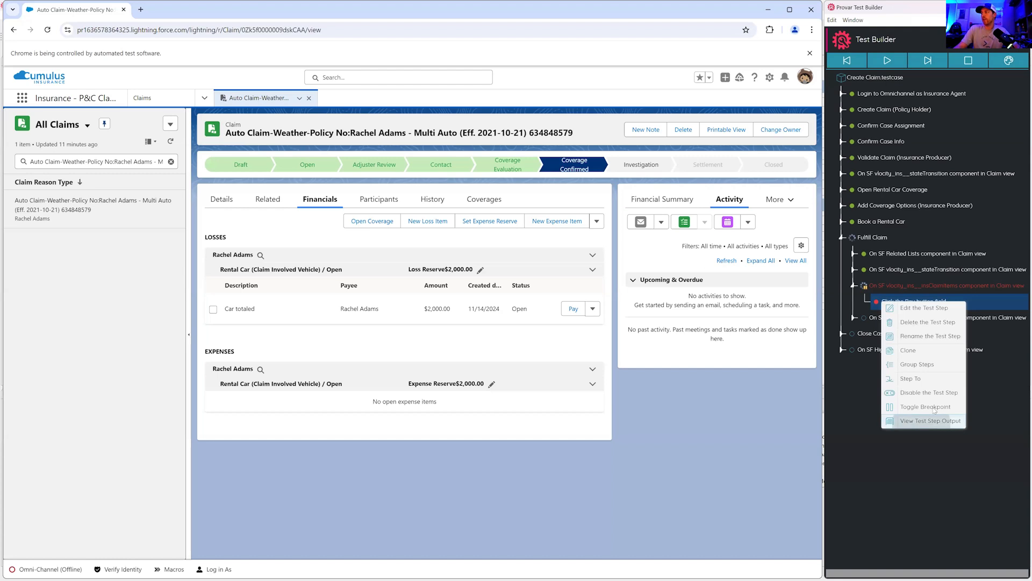
{"action": "left_click", "coordinate": [935, 419]}
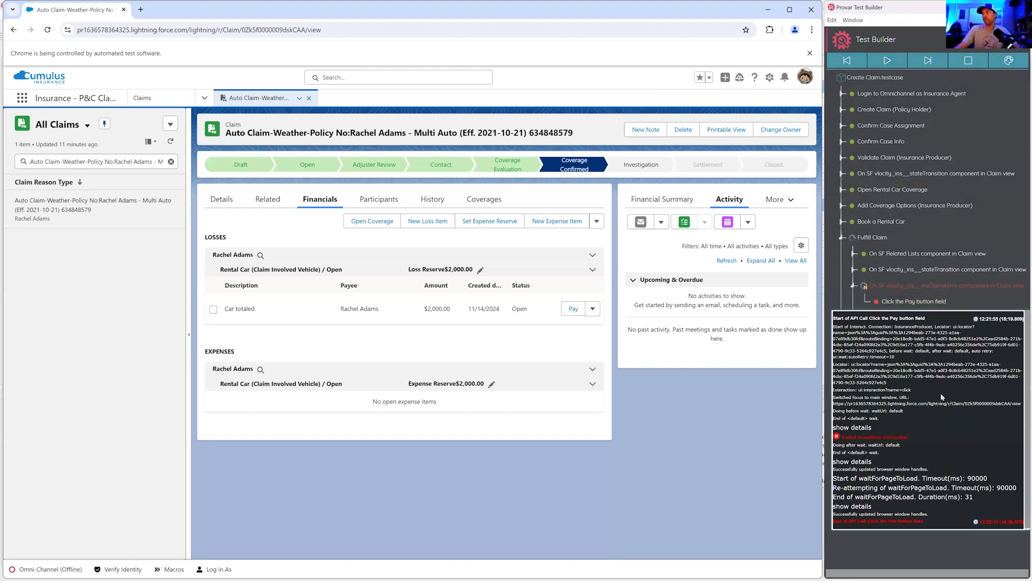
{"action": "left_click", "coordinate": [789, 452]}
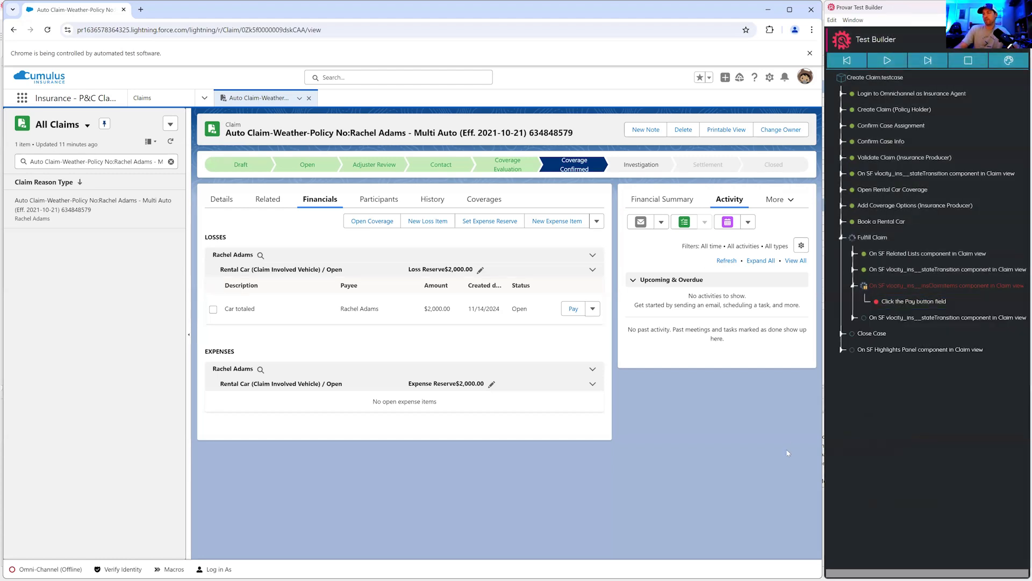
{"action": "left_click", "coordinate": [919, 295]}
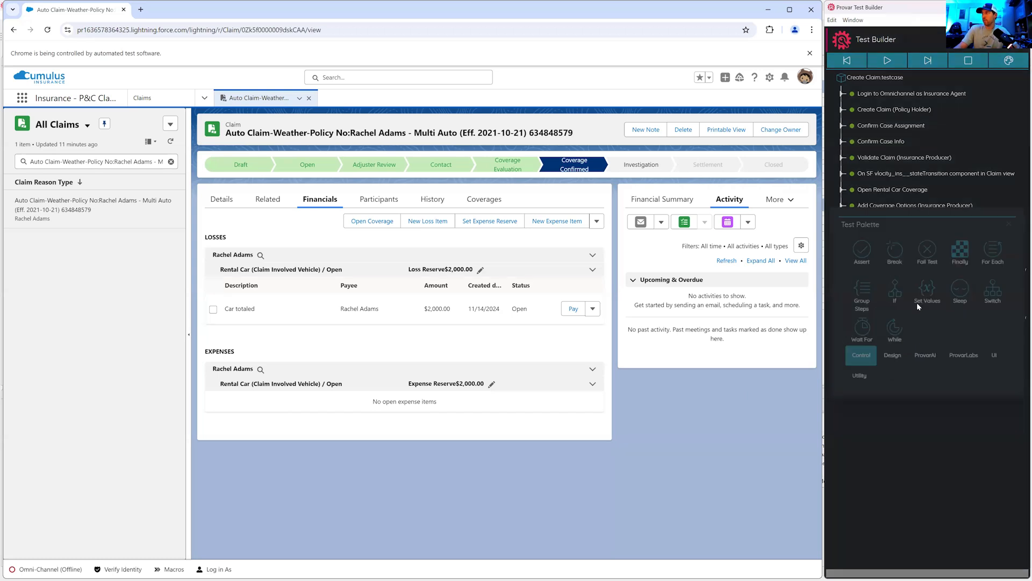
{"action": "left_click", "coordinate": [901, 433]}
- Add and execute a new test step that clicks the Pay button of the "Car totaled" loss item
{"action": "left_click", "coordinate": [900, 300]}
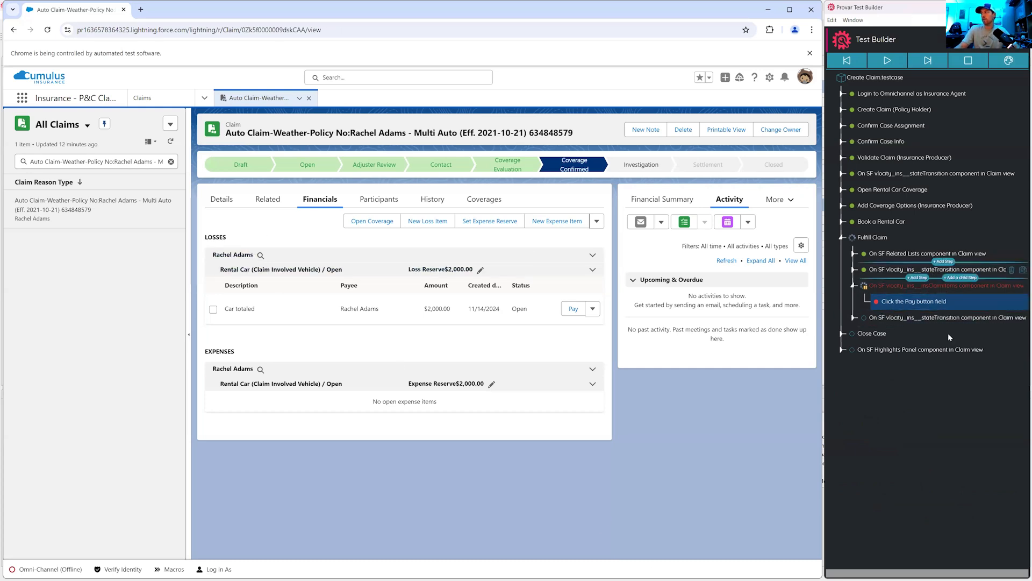
{"action": "right_click", "coordinate": [574, 314]}
{"action": "left_click", "coordinate": [613, 487]}
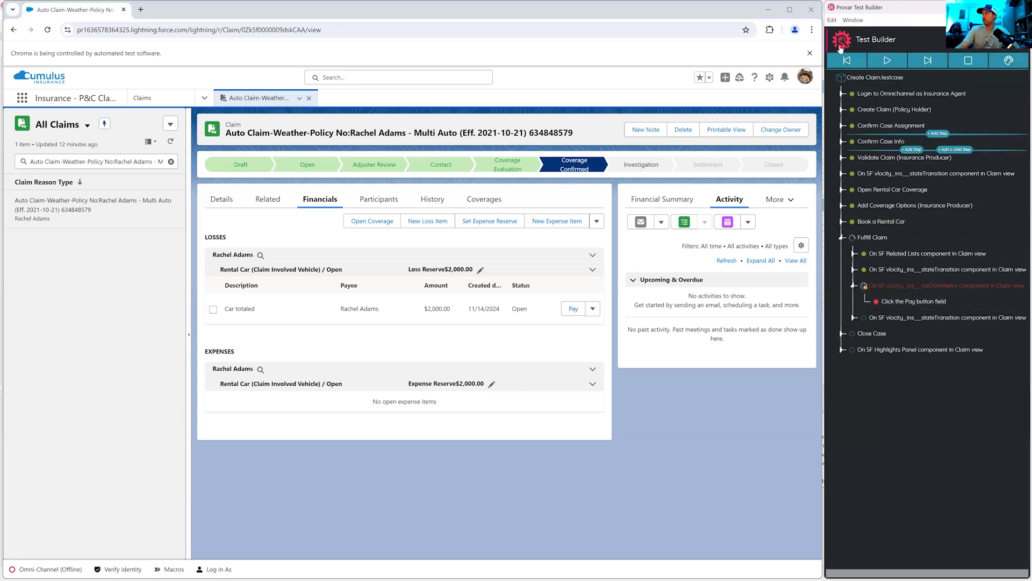
{"action": "right_click", "coordinate": [564, 307]}
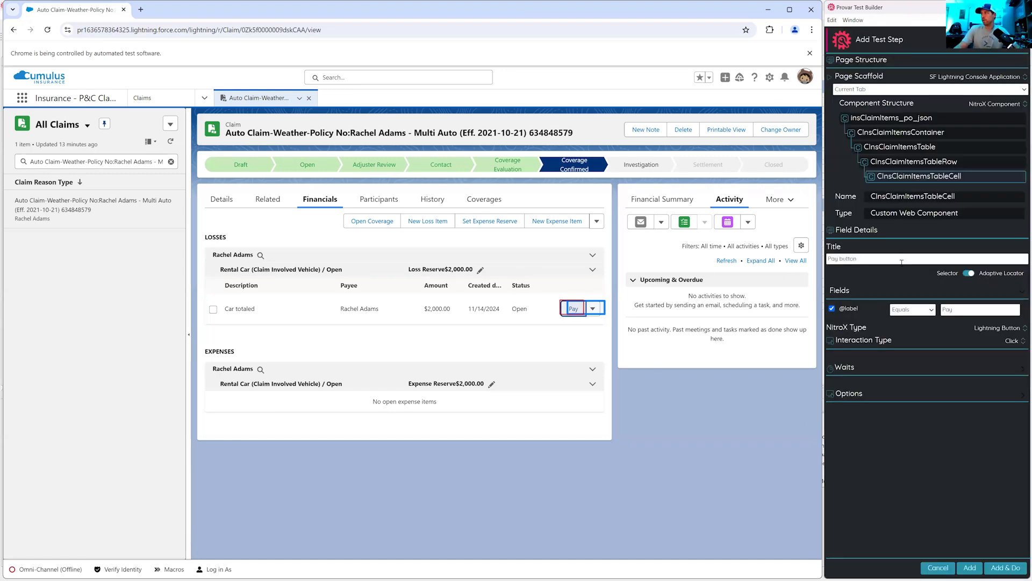
{"action": "left_click", "coordinate": [1006, 568]}
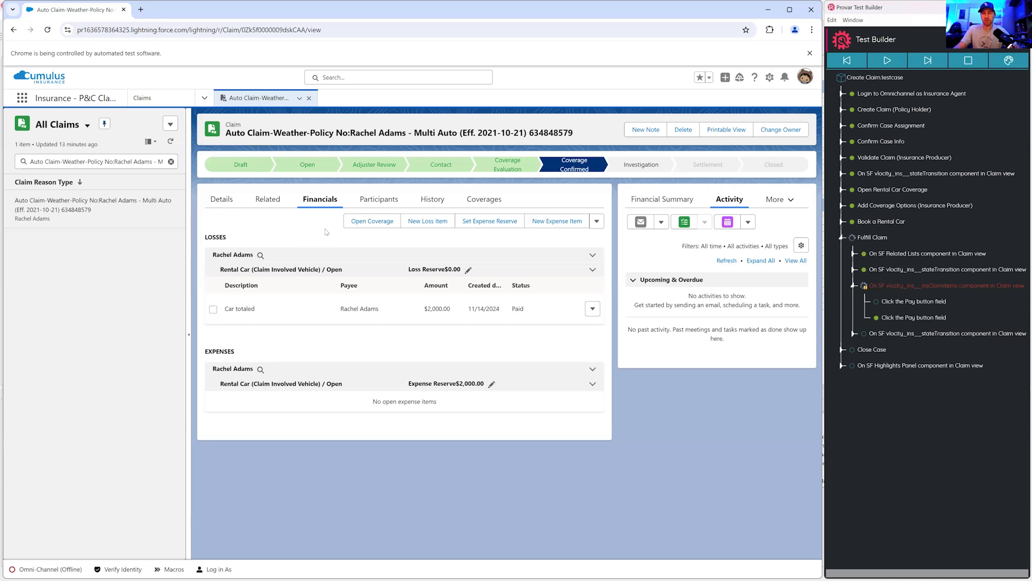
- Expand the last stateTransition step of Fulfill Claim and resume the test through to the Close Case group
{"action": "left_click", "coordinate": [855, 334]}
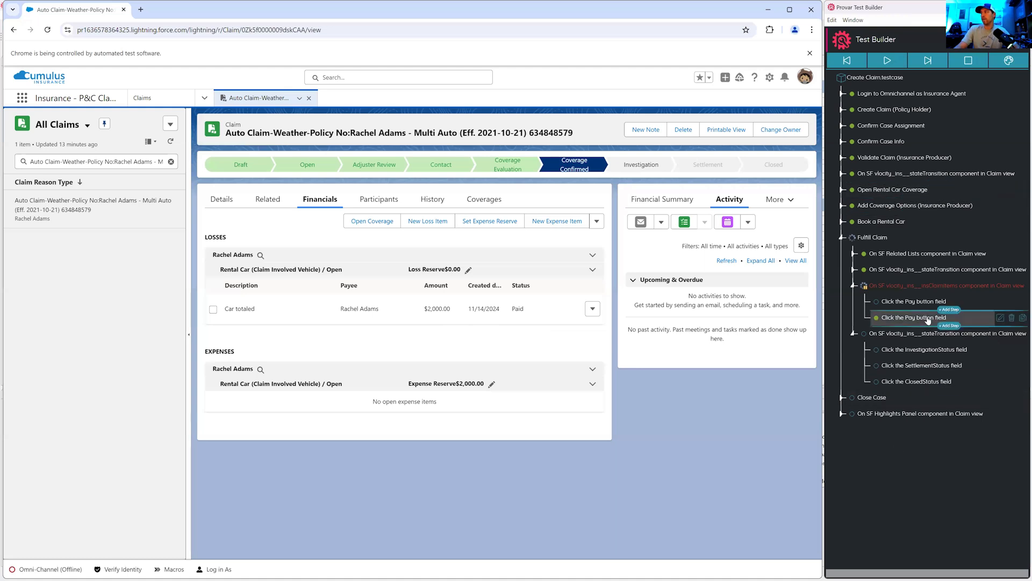
{"action": "left_click", "coordinate": [887, 61]}
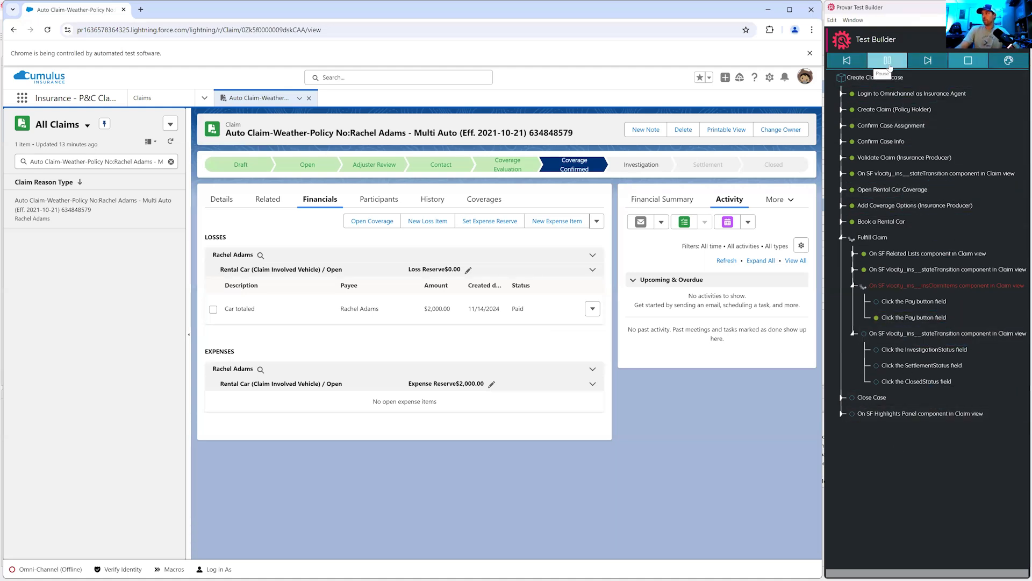
{"action": "left_click", "coordinate": [888, 61]}
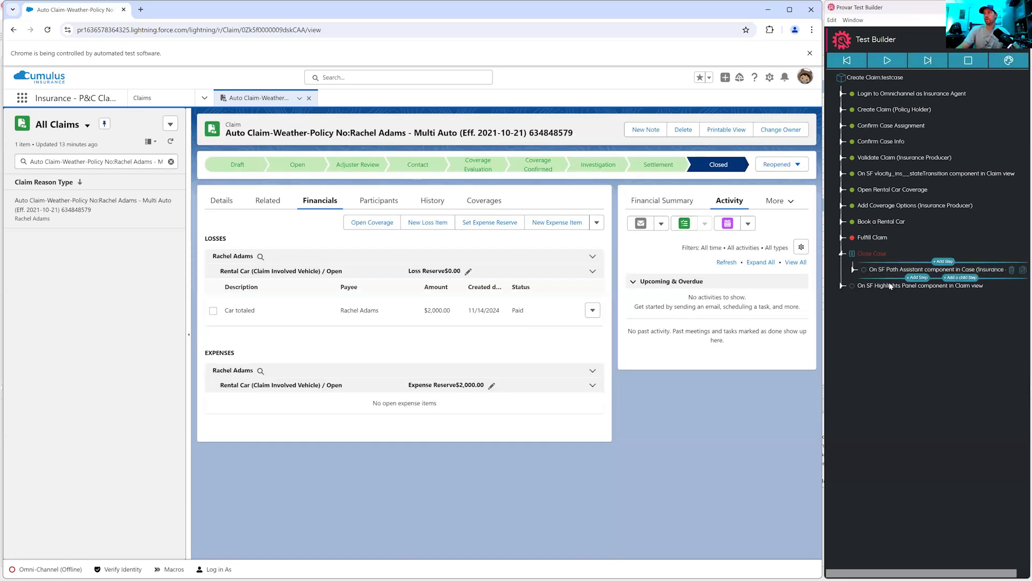
- Switch to the case's browser window, expand the Path Assistant step of Close Case, and resume the test run
{"action": "key", "text": "alt+Tab"}
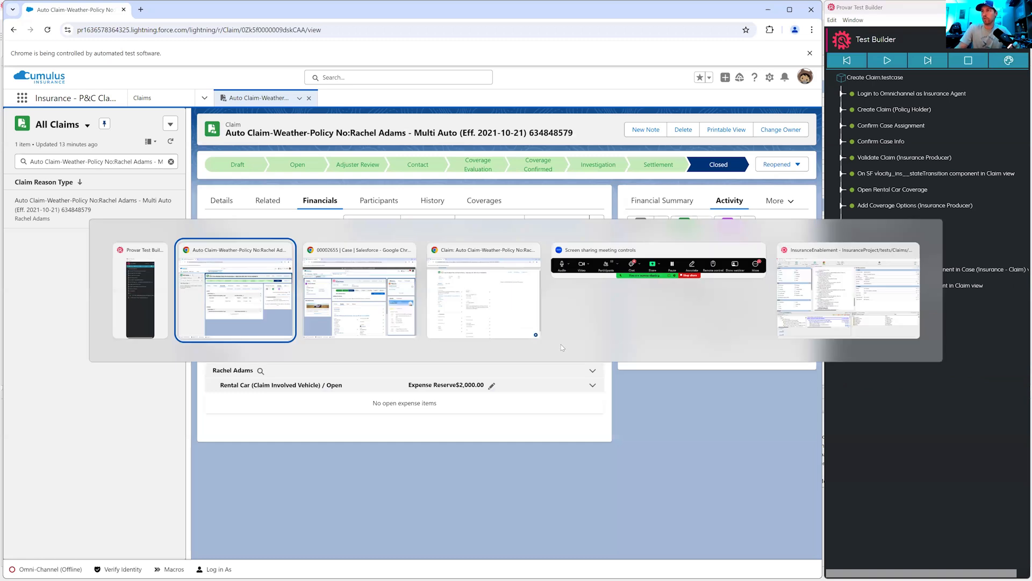
{"action": "key", "text": "alt+Tab"}
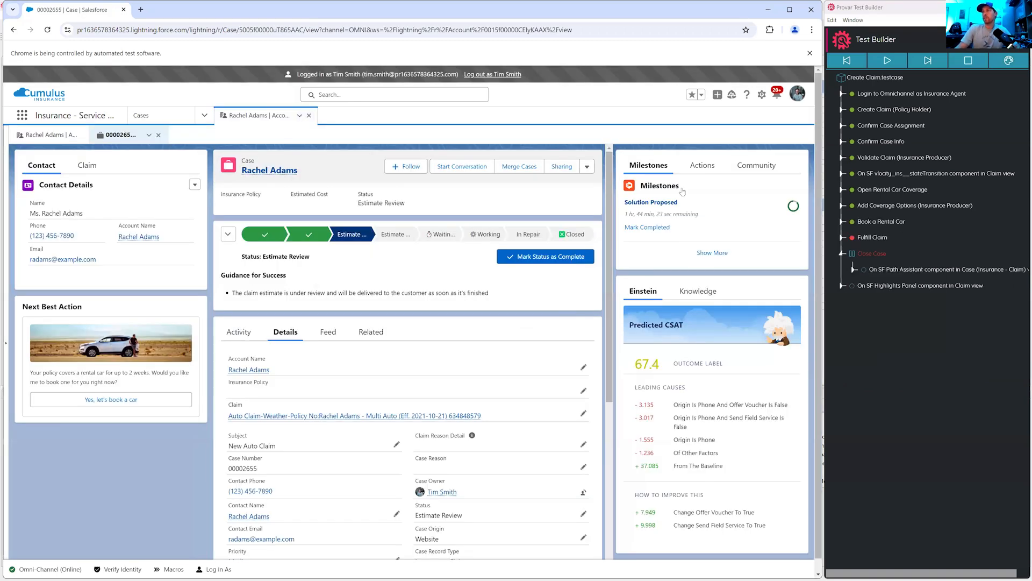
{"action": "left_click", "coordinate": [854, 269]}
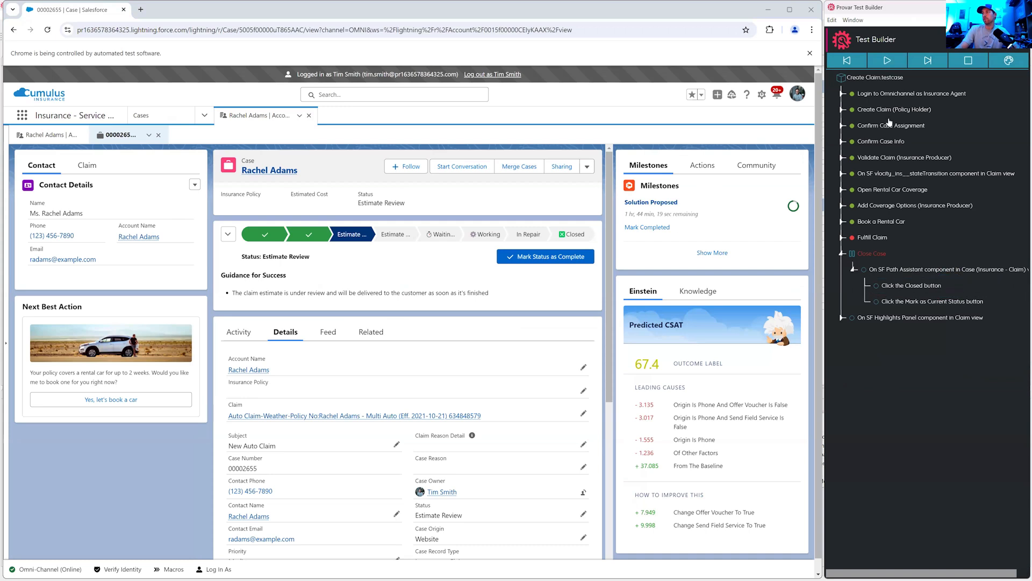
{"action": "left_click", "coordinate": [887, 62]}
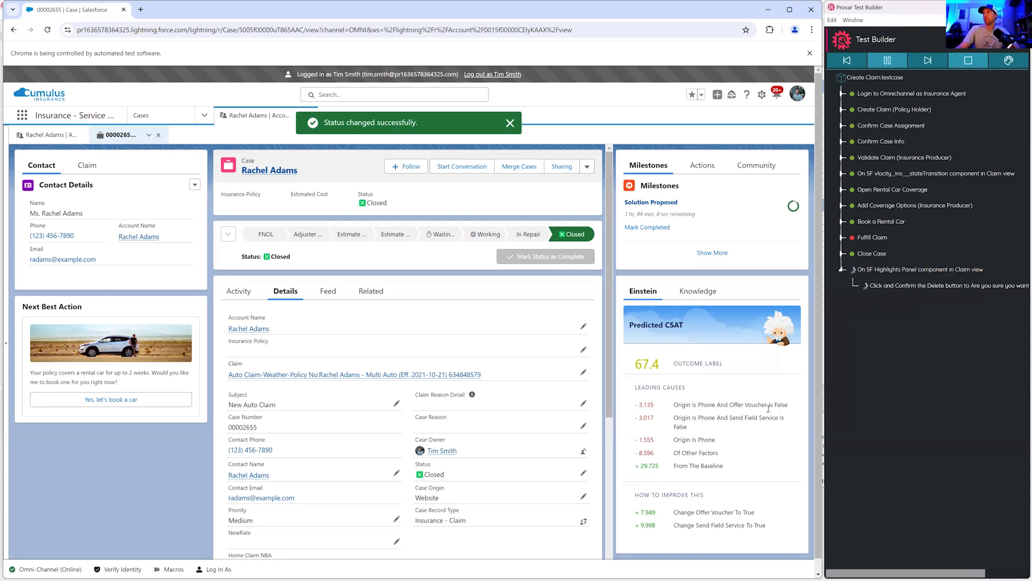
- Switch to the policyholder portal's browser window and reload the claim page to check whether the claim still exists
{"action": "key", "text": "alt+Tab"}
{"action": "left_click", "coordinate": [365, 308]}
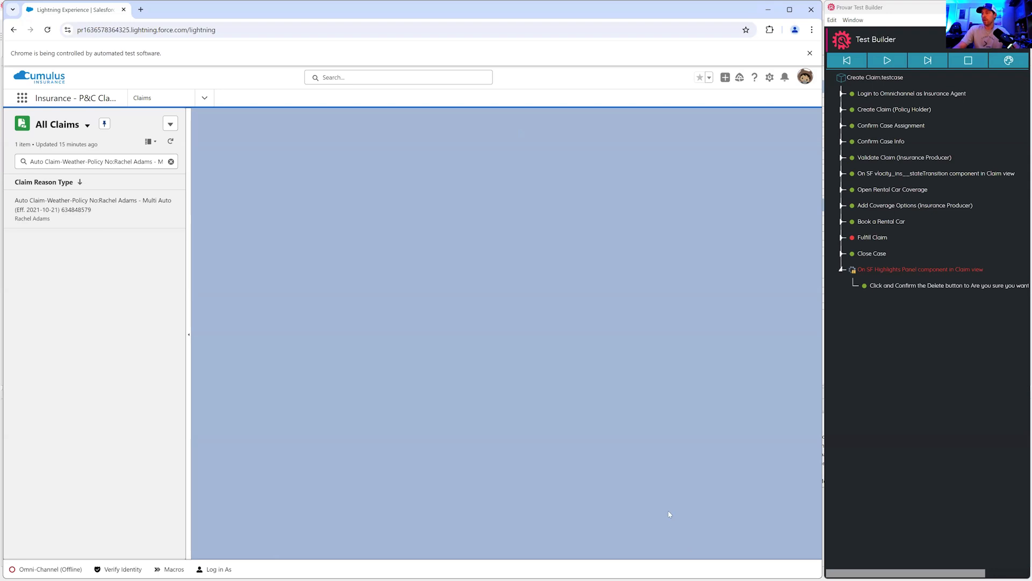
{"action": "key", "text": "alt+Tab"}
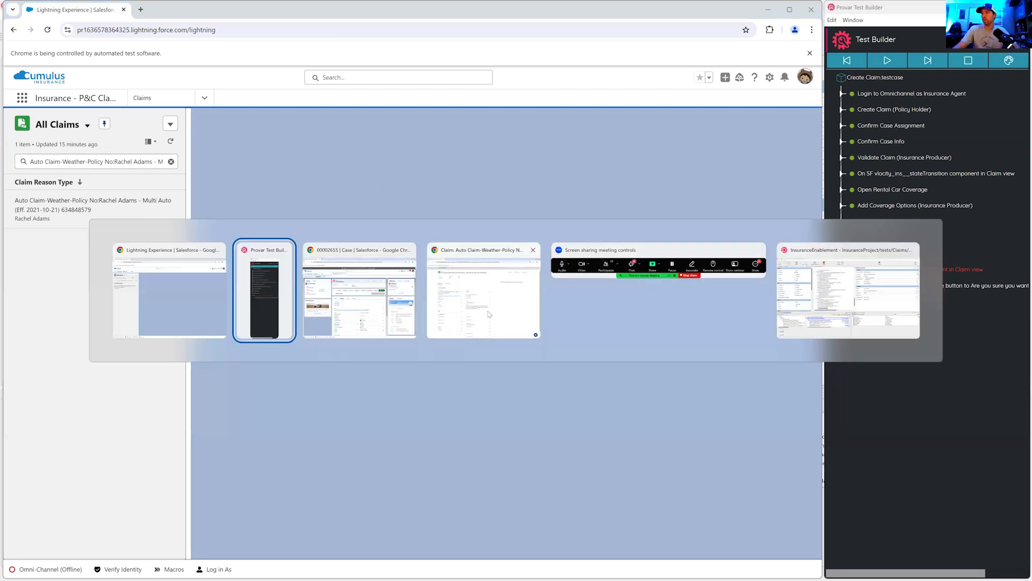
{"action": "key", "text": "alt+Tab"}
{"action": "key", "text": "alt+Tab"}
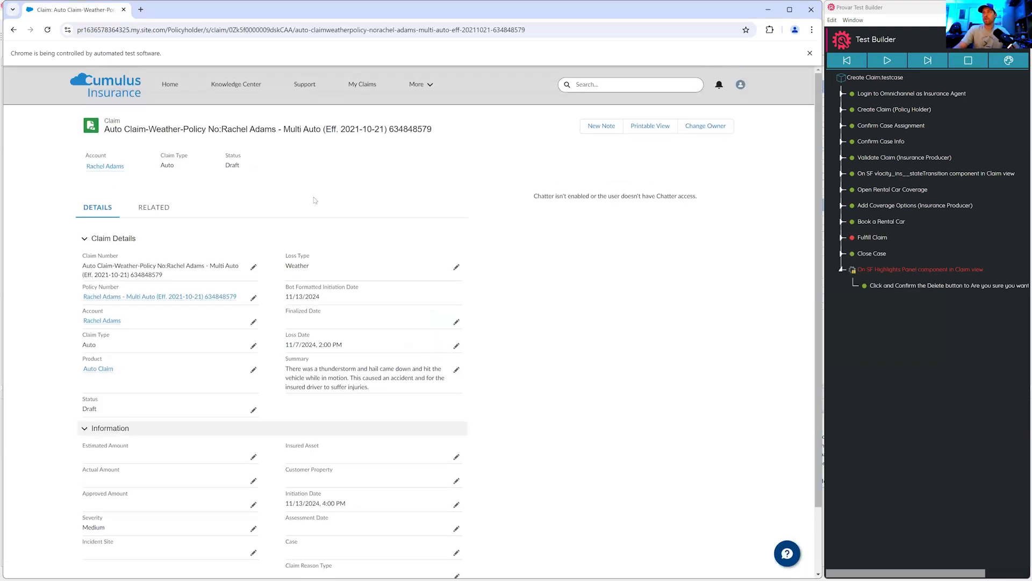
{"action": "left_click", "coordinate": [52, 32]}
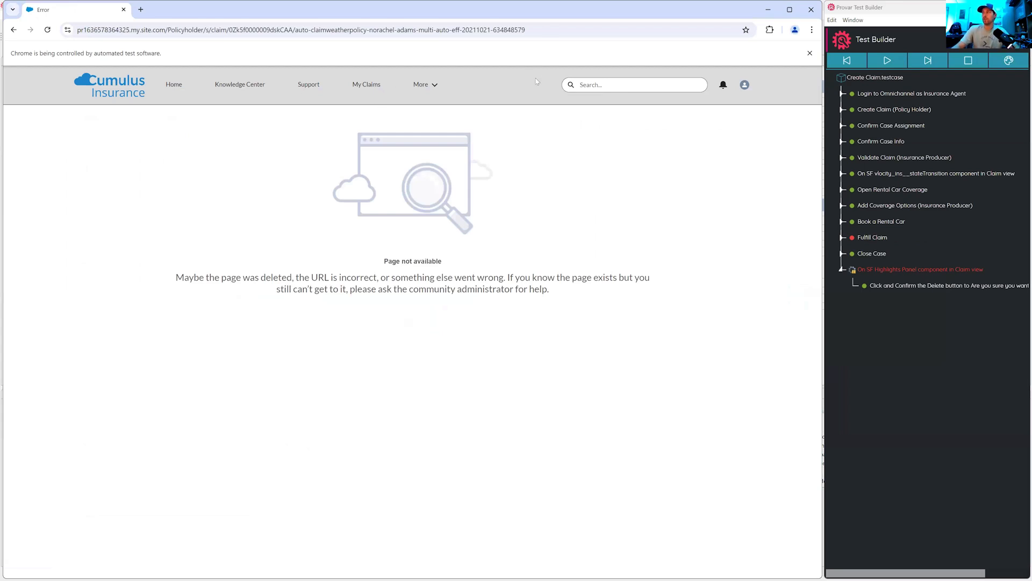
- Collapse the SF Highlights Panel step and review the test's step groups, including the contents of Confirm Case Info
{"action": "left_click", "coordinate": [907, 21]}
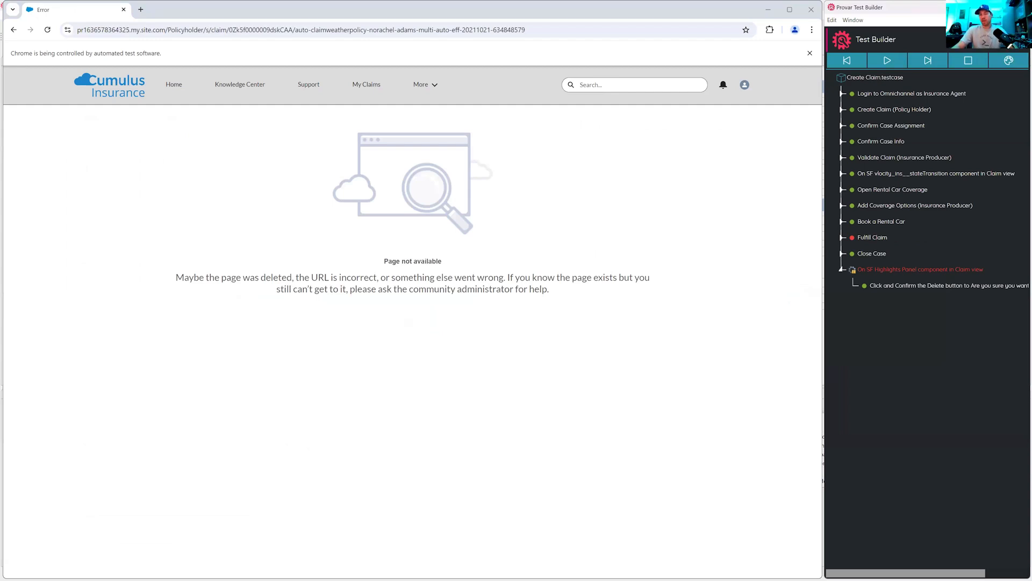
{"action": "left_click", "coordinate": [842, 267]}
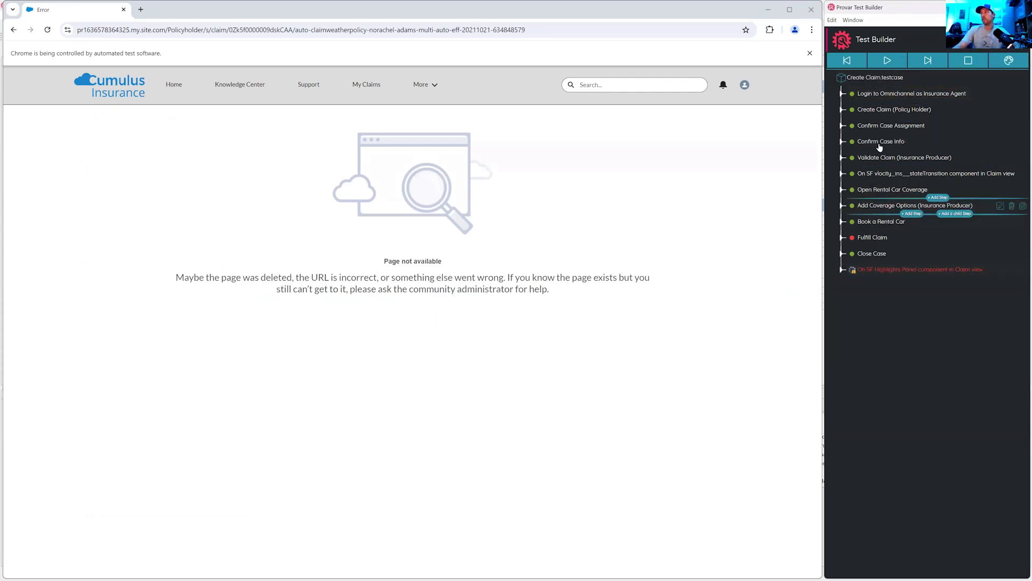
{"action": "mouse_move", "coordinate": [880, 147]}
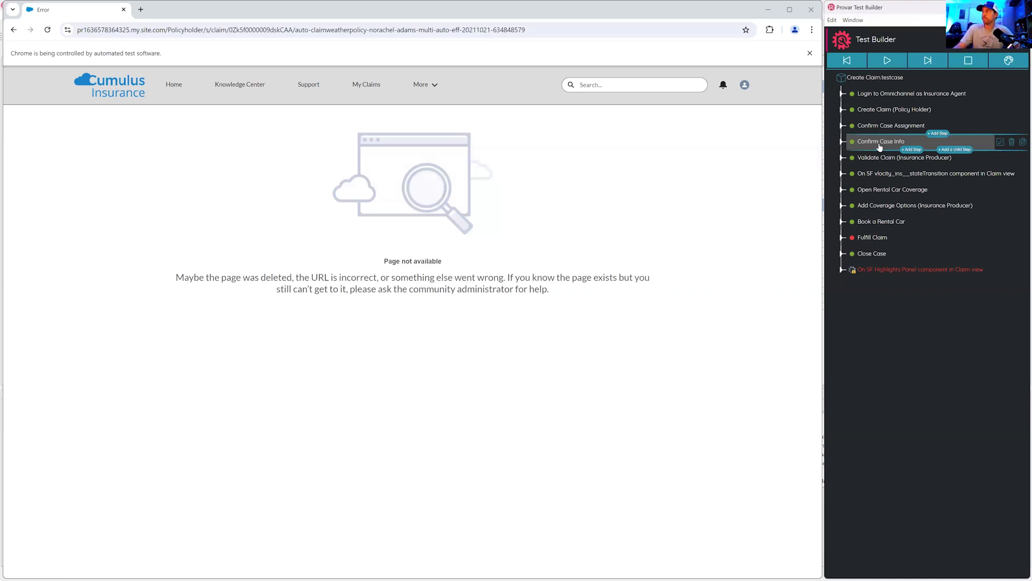
{"action": "left_click", "coordinate": [880, 144]}
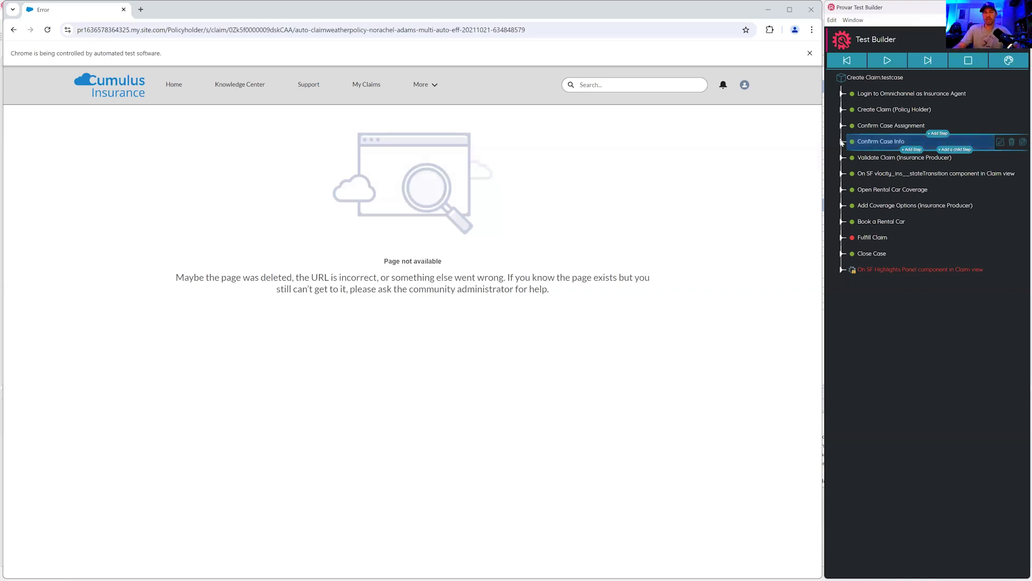
{"action": "left_click", "coordinate": [842, 141]}
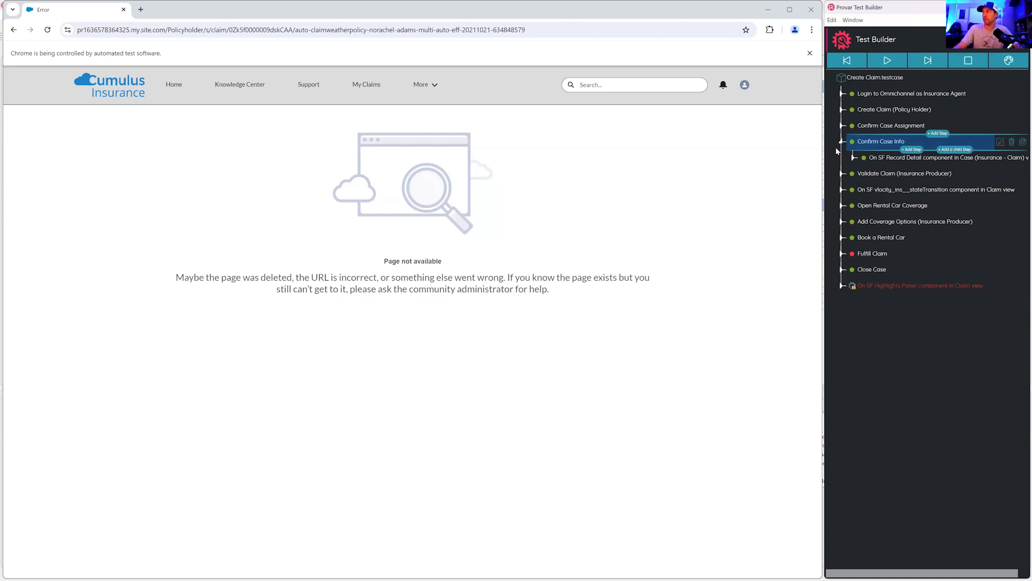
{"action": "left_click", "coordinate": [842, 144]}
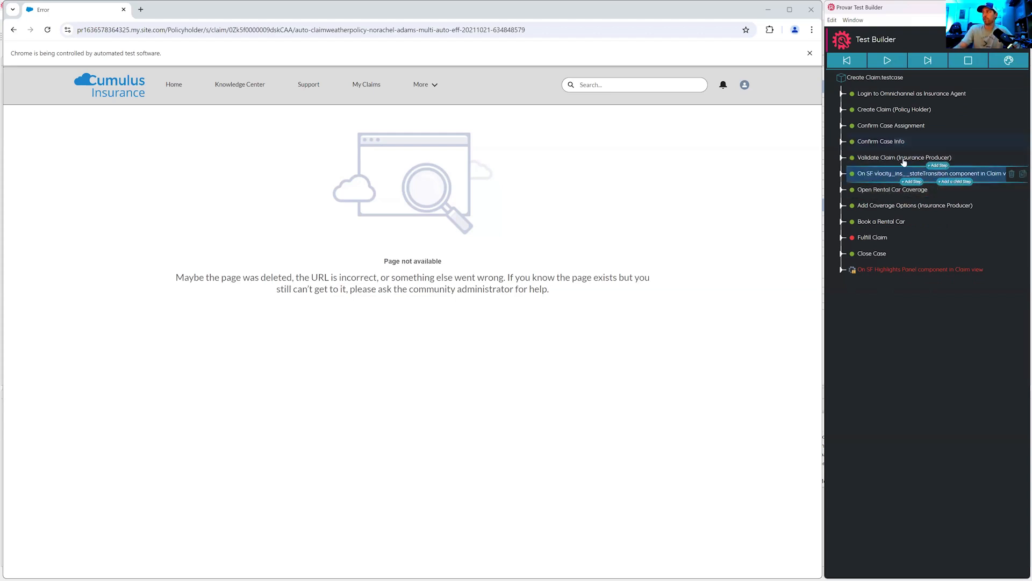
{"action": "left_click", "coordinate": [874, 157], "text": "ctrl"}
{"action": "left_click", "coordinate": [879, 143], "text": "ctrl"}
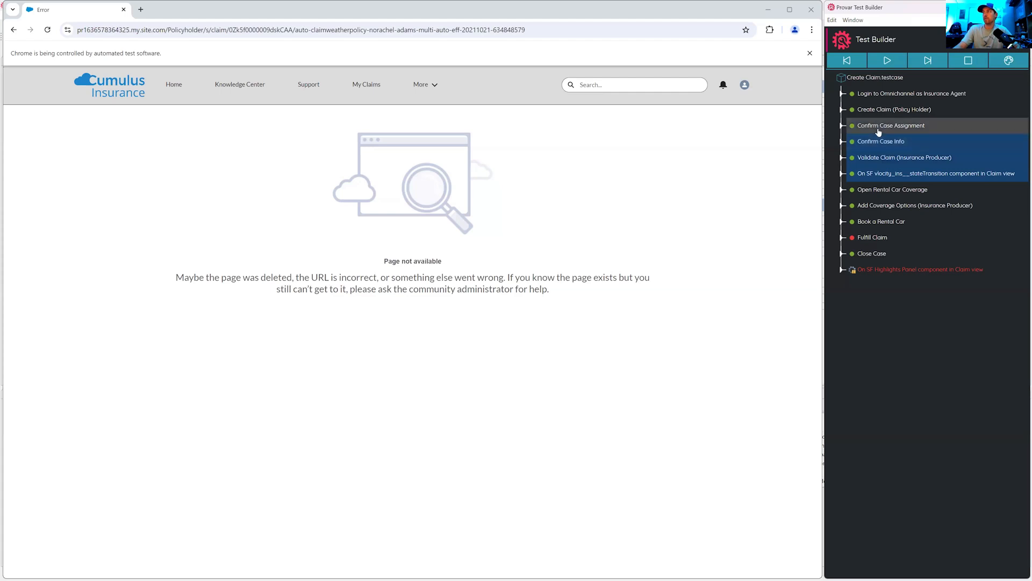
{"action": "left_click", "coordinate": [879, 129], "text": "ctrl"}
{"action": "left_click", "coordinate": [880, 111], "text": "ctrl"}
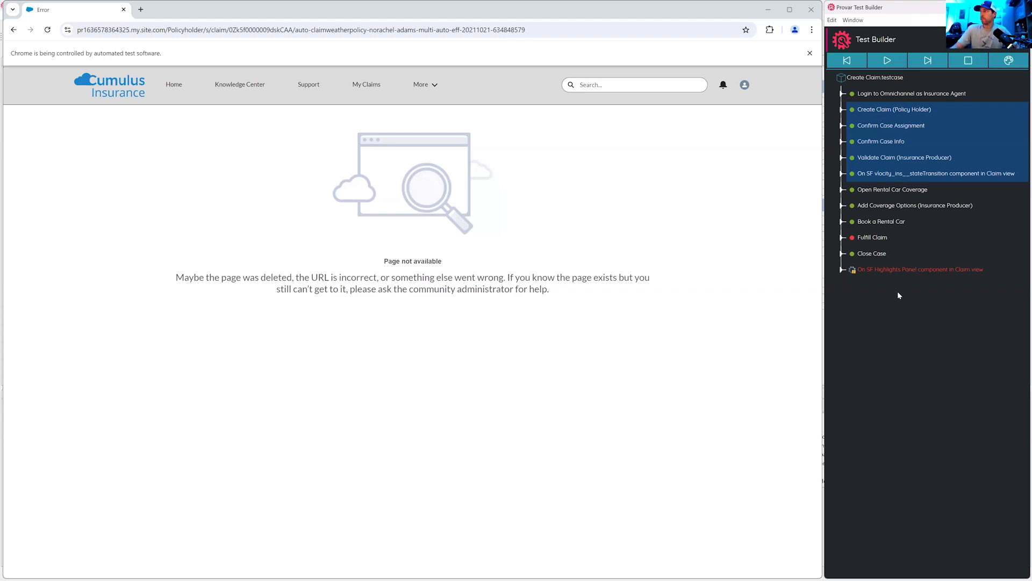
{"action": "left_click", "coordinate": [888, 270]}
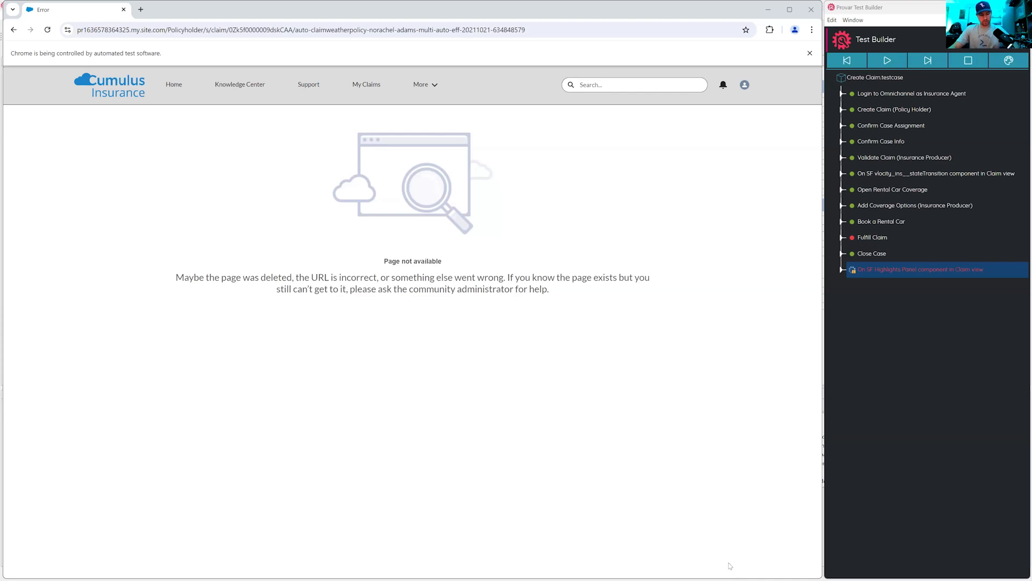
- Switch to the Lightning claims window and try to open the deleted claim from the All Claims list
{"action": "key", "text": "alt+Tab"}
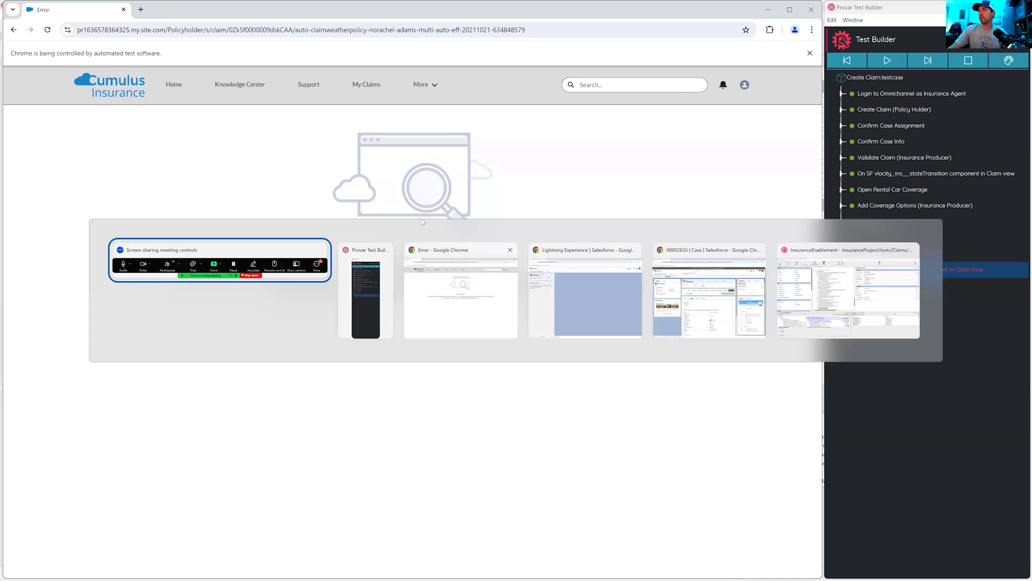
{"action": "key", "text": "alt+Tab"}
{"action": "key", "text": "alt+Tab"}
{"action": "key", "text": "alt+Tab"}
{"action": "key", "text": "alt+Tab"}
{"action": "left_click", "coordinate": [81, 200]}
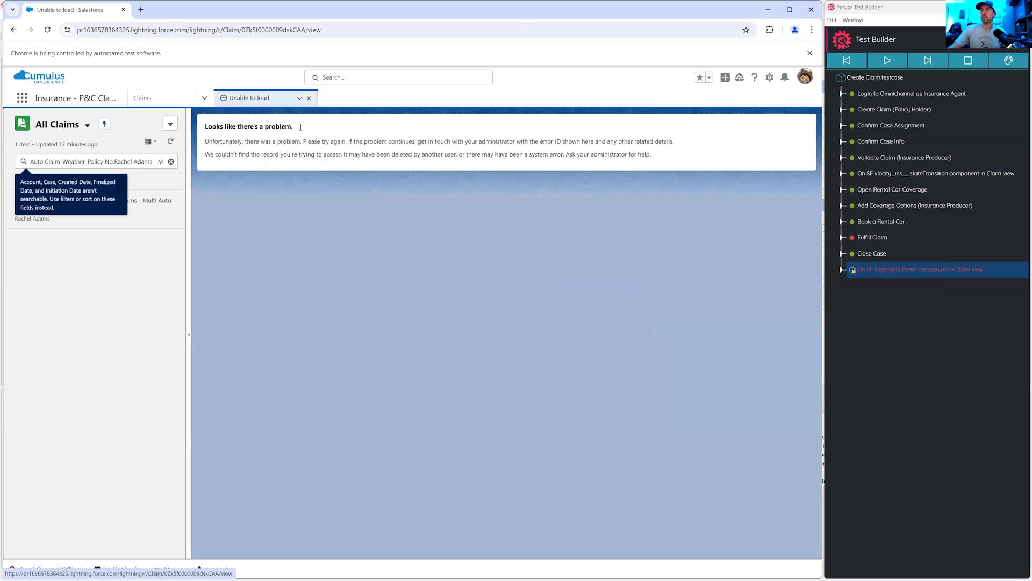
- Return to the full All Claims list, open its first claim, and show the claim's related lists
{"action": "left_click", "coordinate": [205, 98]}
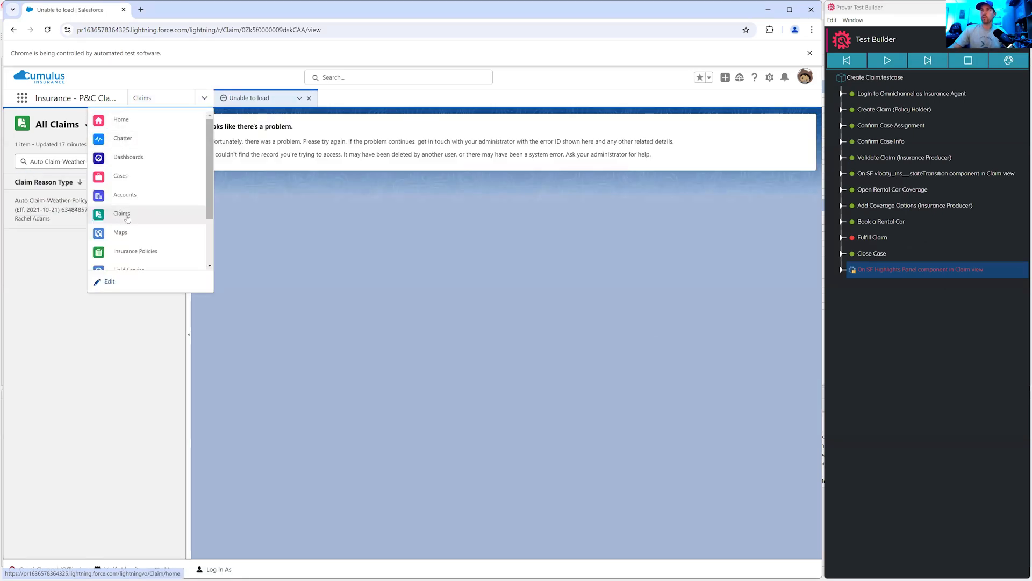
{"action": "left_click", "coordinate": [121, 211]}
{"action": "left_click", "coordinate": [33, 202]}
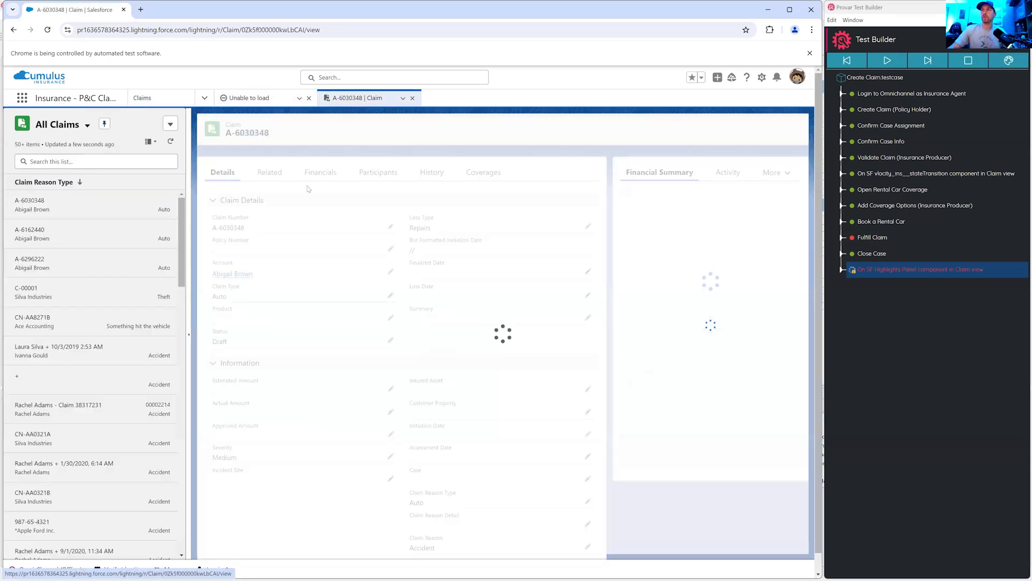
{"action": "scroll", "coordinate": [460, 327], "scroll_direction": "down", "scroll_amount": 1}
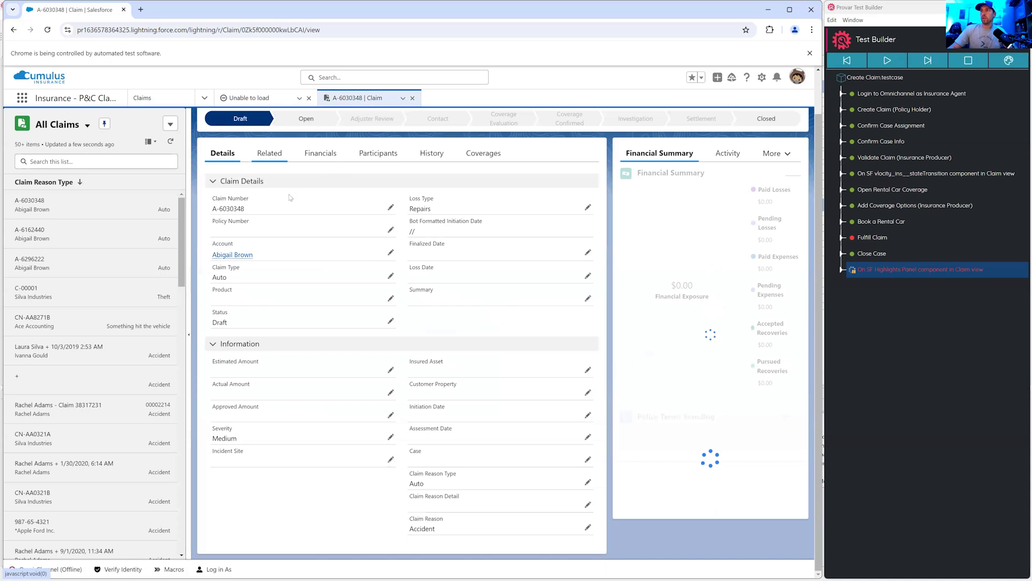
{"action": "left_click", "coordinate": [269, 153]}
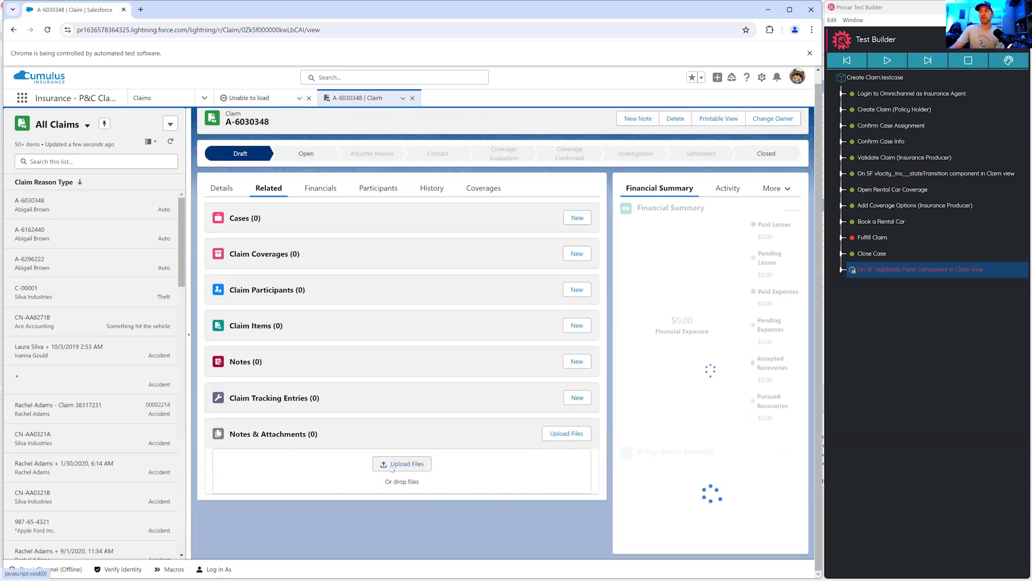
- Try out a Choose File test step for the Notes & Attachments upload using dir/to/my/file.txt, and discard it
{"action": "right_click", "coordinate": [392, 468]}
{"action": "left_click", "coordinate": [421, 422]}
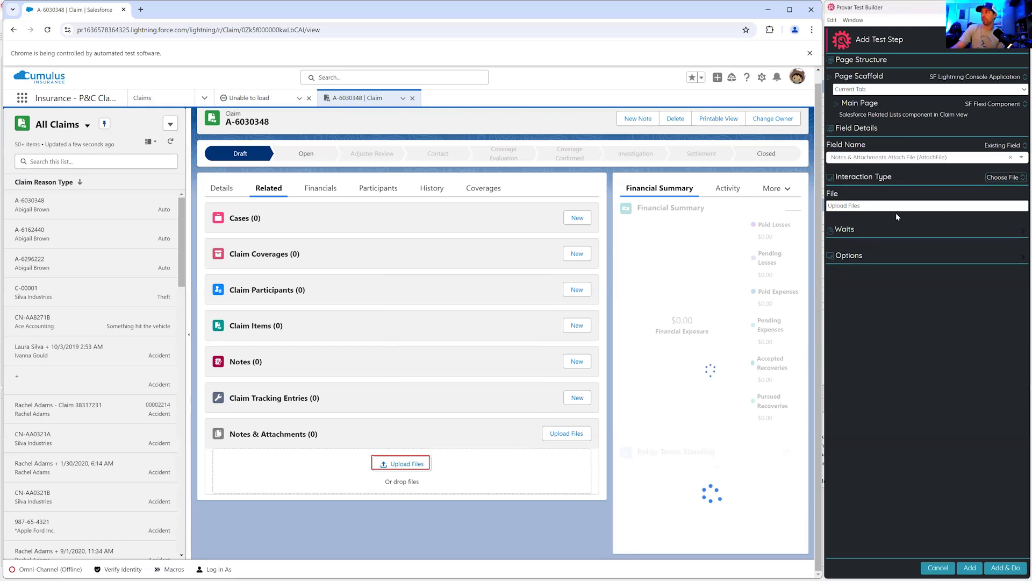
{"action": "key", "text": "Tab"}
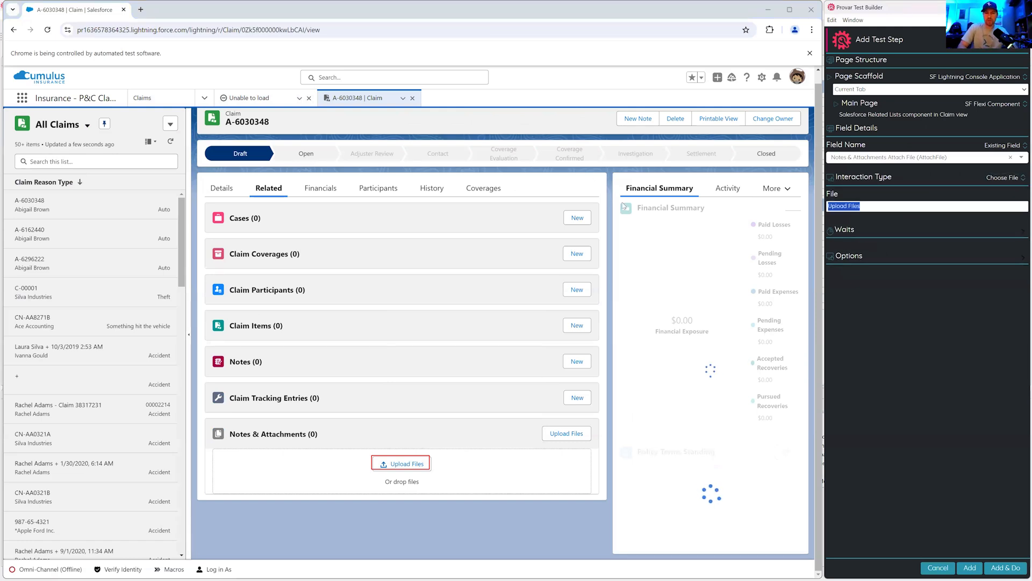
{"action": "type", "text": "dir/"}
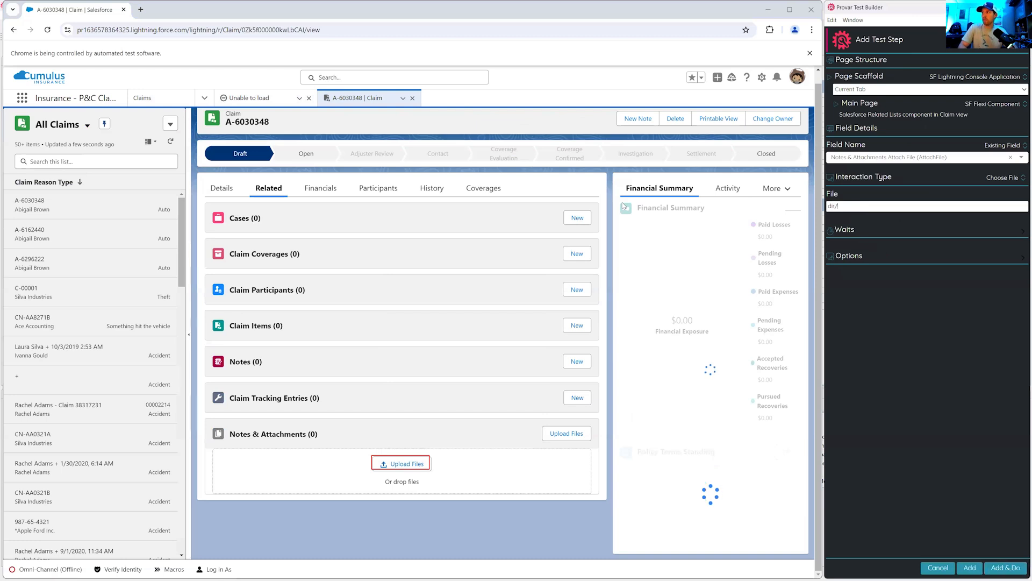
{"action": "type", "text": "to/my/"}
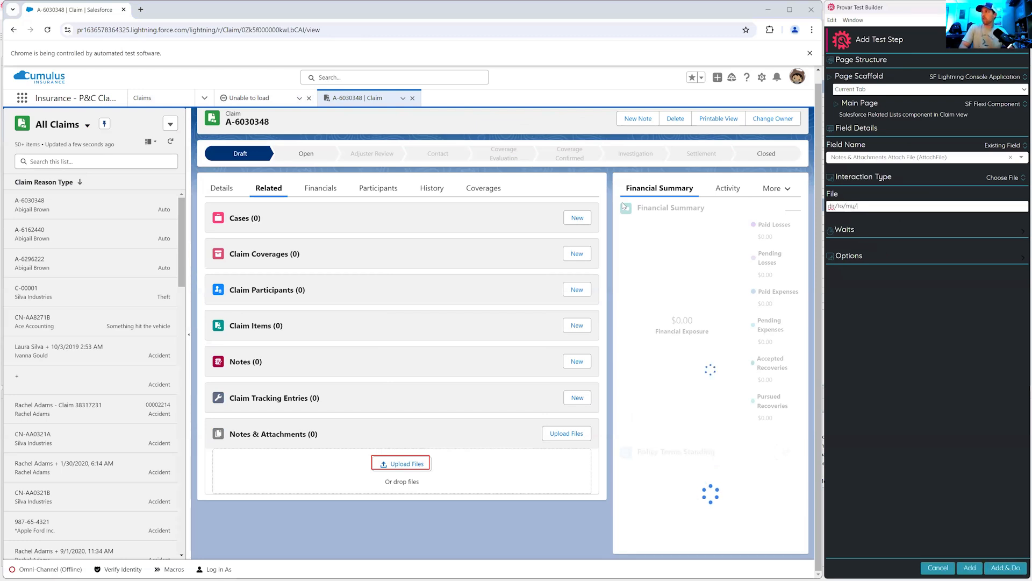
{"action": "type", "text": "file.txt"}
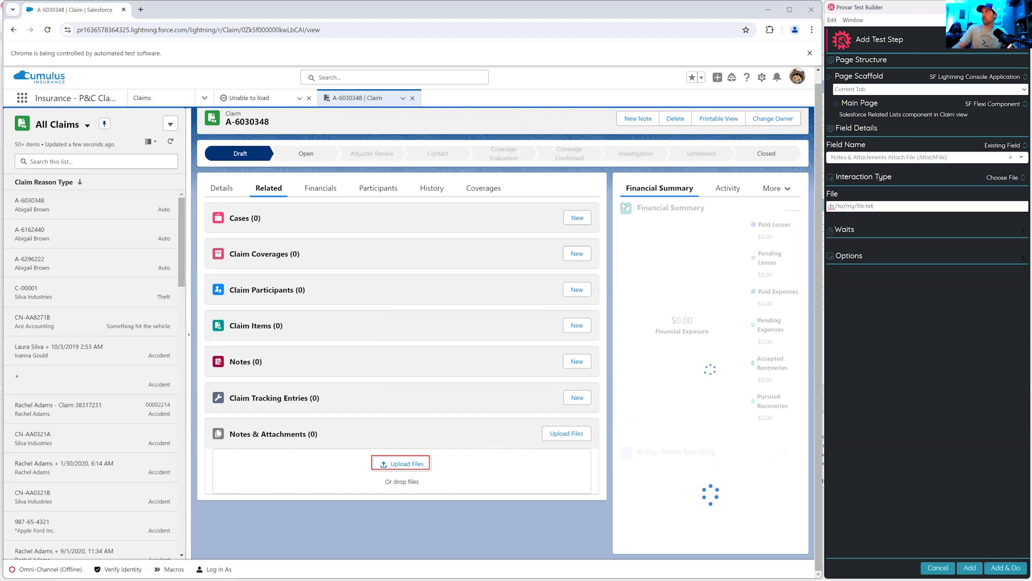
{"action": "key", "text": "ctrl+a"}
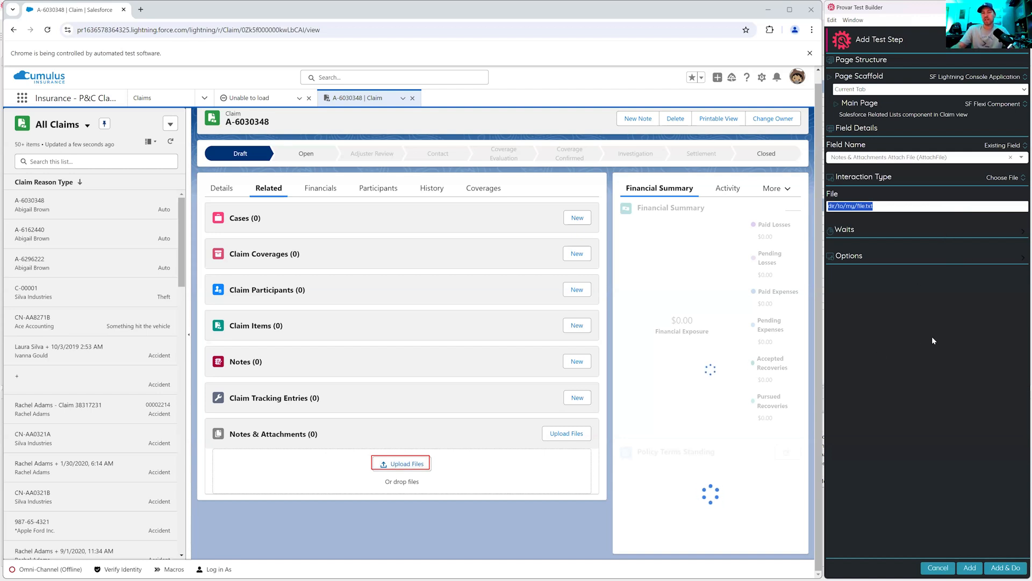
{"action": "left_click", "coordinate": [729, 189]}
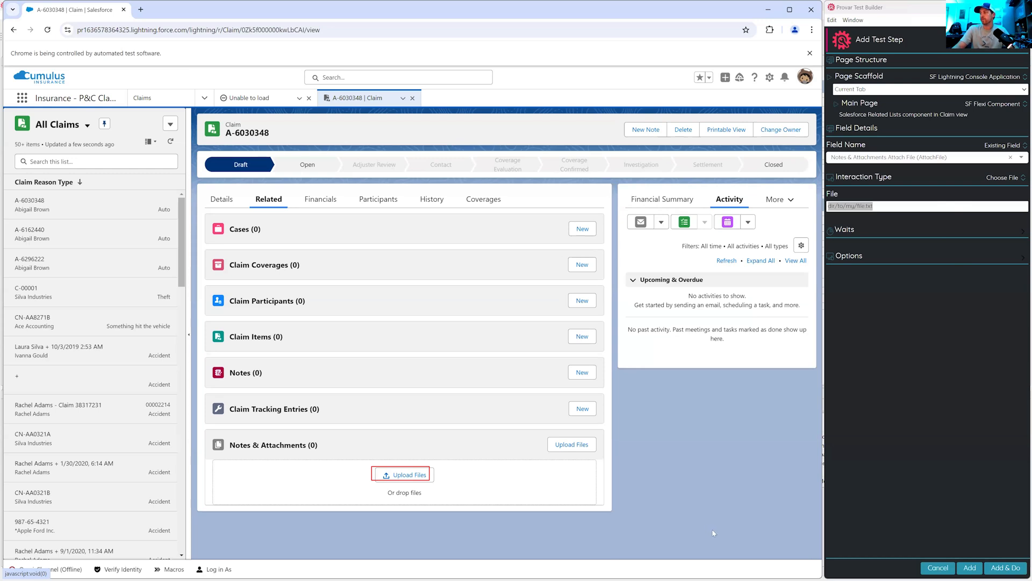
{"action": "left_click", "coordinate": [934, 568]}
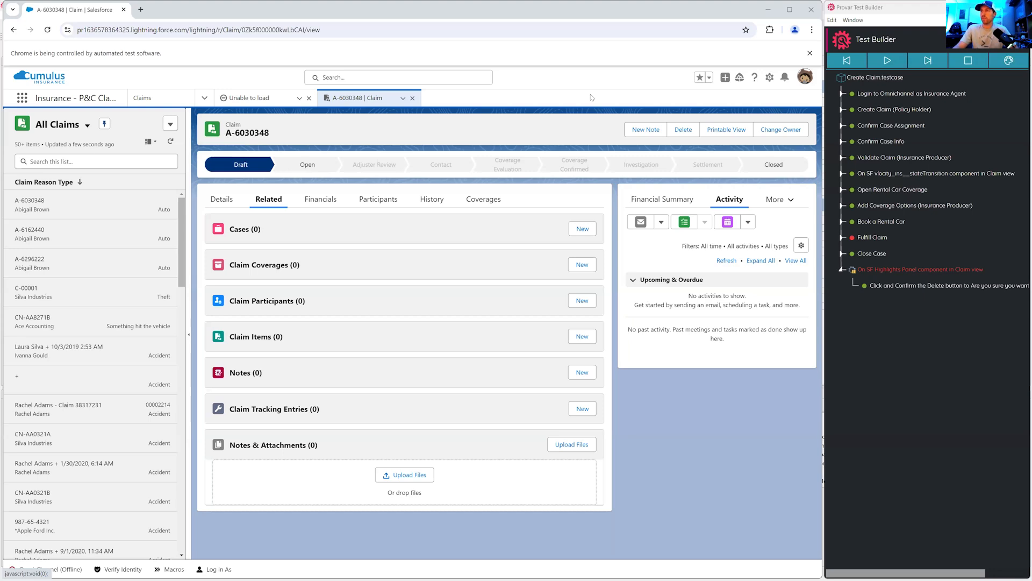
- Switch to the Provar window and widen the Create Claim test case editor by narrowing the Test Palette
{"action": "key", "text": "alt+Tab"}
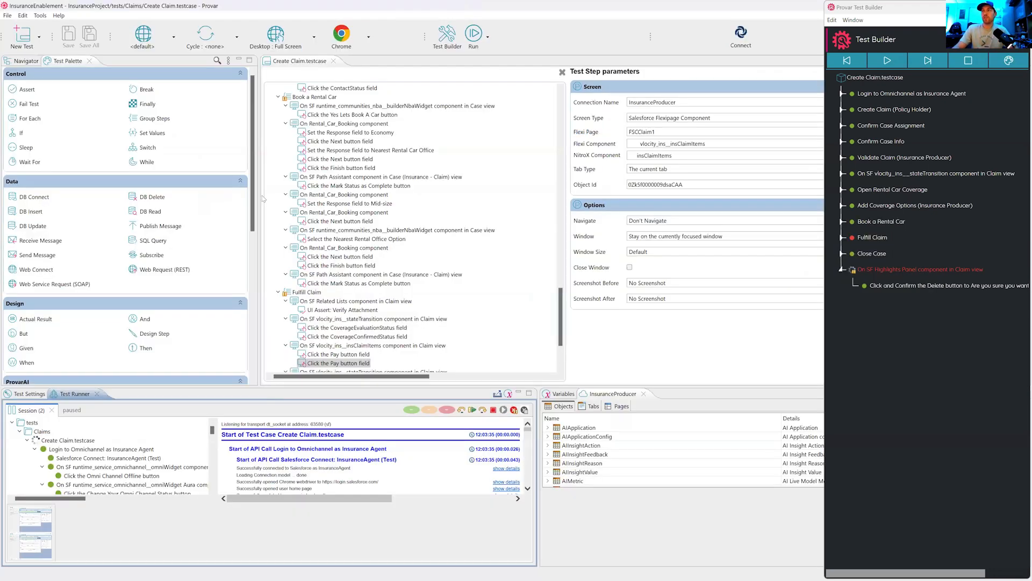
{"action": "left_click_drag", "start_coordinate": [259, 194], "coordinate": [196, 193]}
{"action": "scroll", "coordinate": [397, 247], "scroll_direction": "up", "scroll_amount": 6}
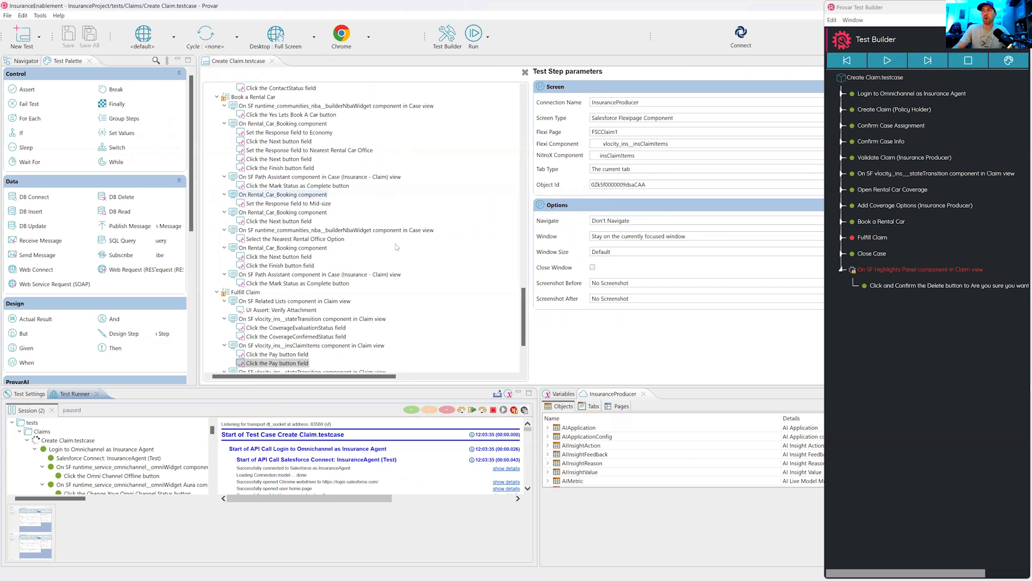
{"action": "scroll", "coordinate": [397, 247], "scroll_direction": "up", "scroll_amount": 20}
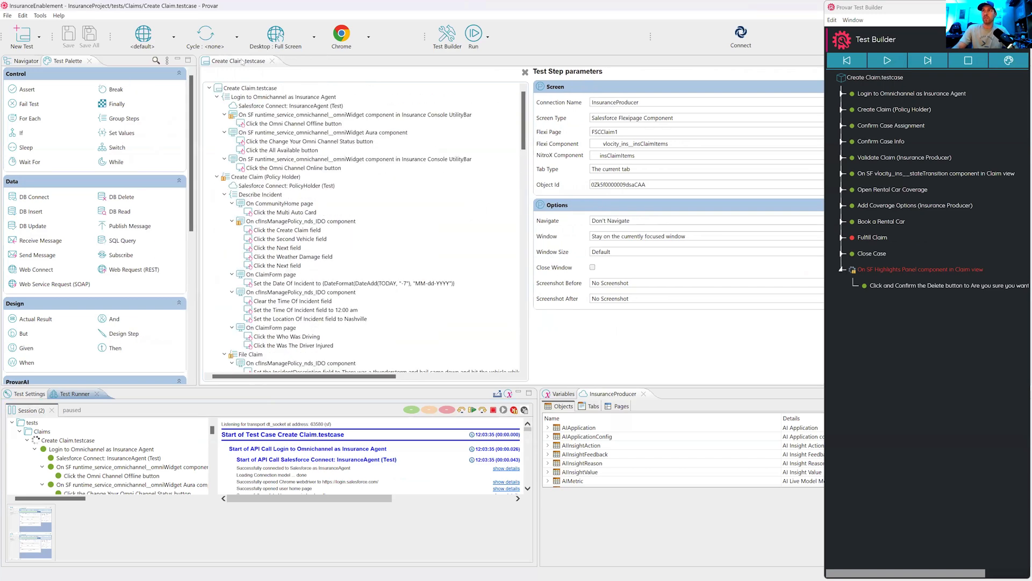
- Collapse the top-level test steps from Login to Omnichannel as Insurance Agent through Close Case
{"action": "left_click", "coordinate": [218, 97]}
{"action": "left_click", "coordinate": [217, 106]}
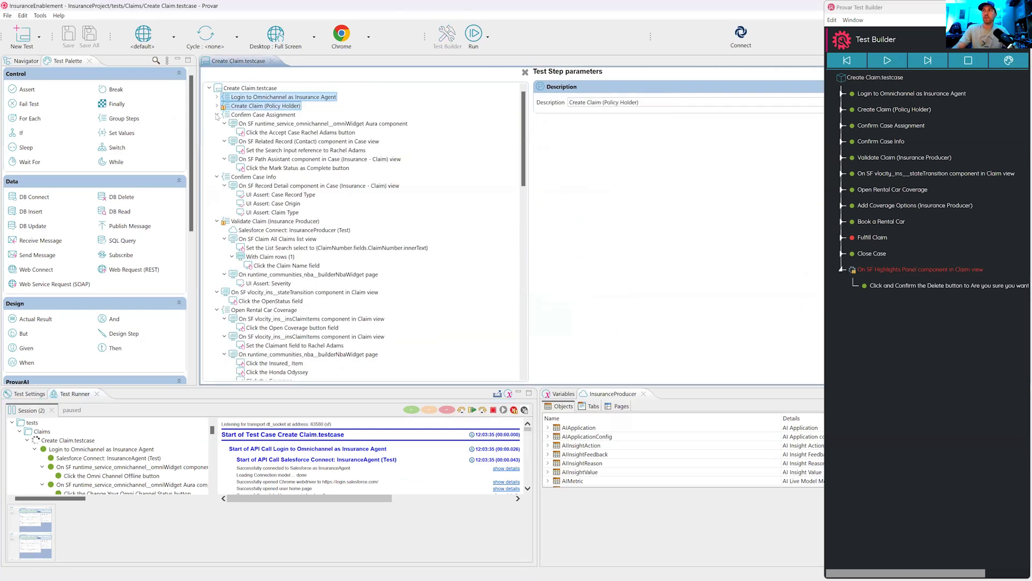
{"action": "left_click", "coordinate": [218, 115]}
{"action": "left_click", "coordinate": [217, 123]}
{"action": "left_click", "coordinate": [217, 132]}
{"action": "left_click", "coordinate": [217, 141]}
{"action": "left_click", "coordinate": [217, 150]}
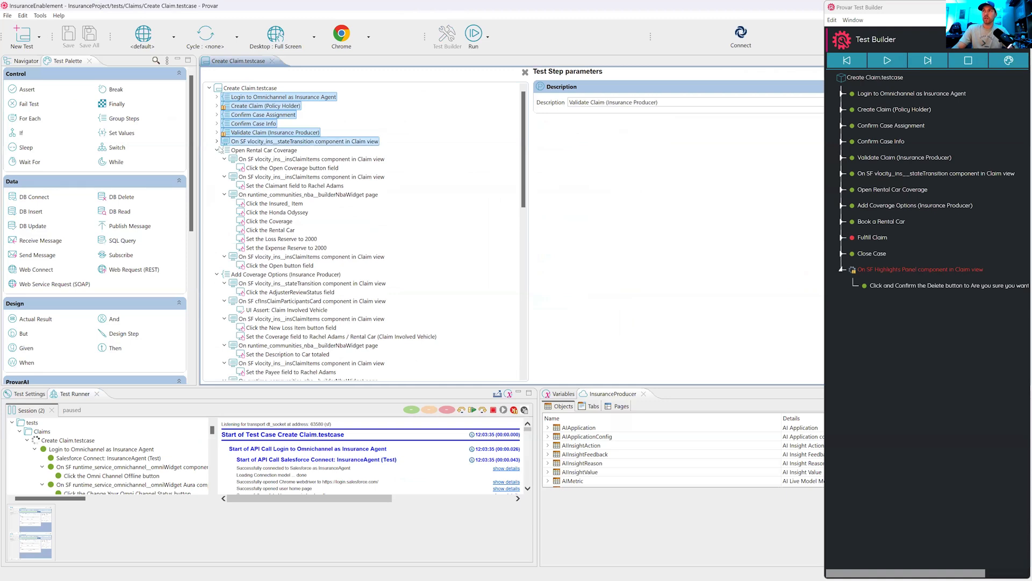
{"action": "left_click", "coordinate": [217, 159]}
{"action": "left_click", "coordinate": [217, 168]}
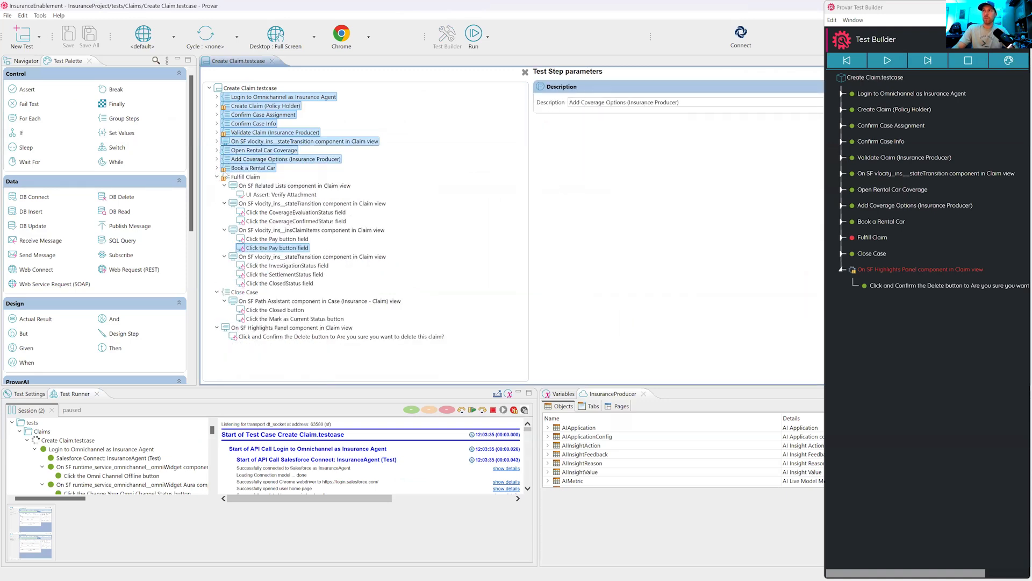
{"action": "left_click", "coordinate": [217, 177]}
{"action": "left_click", "coordinate": [217, 185]}
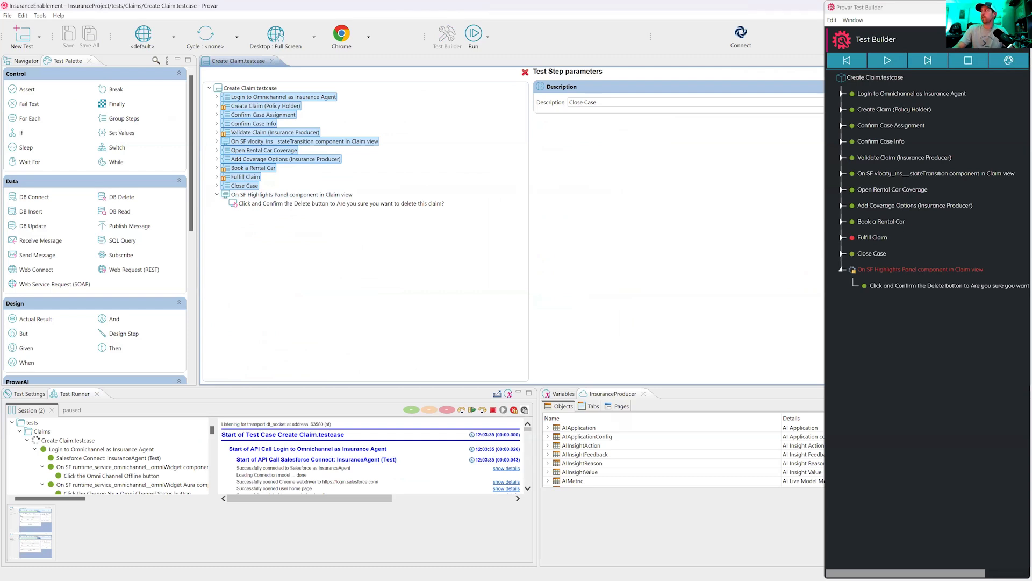
- Enlarge the lower panes of the Provar workspace and filter the InsuranceProducer objects by Claim
{"action": "left_click", "coordinate": [635, 462]}
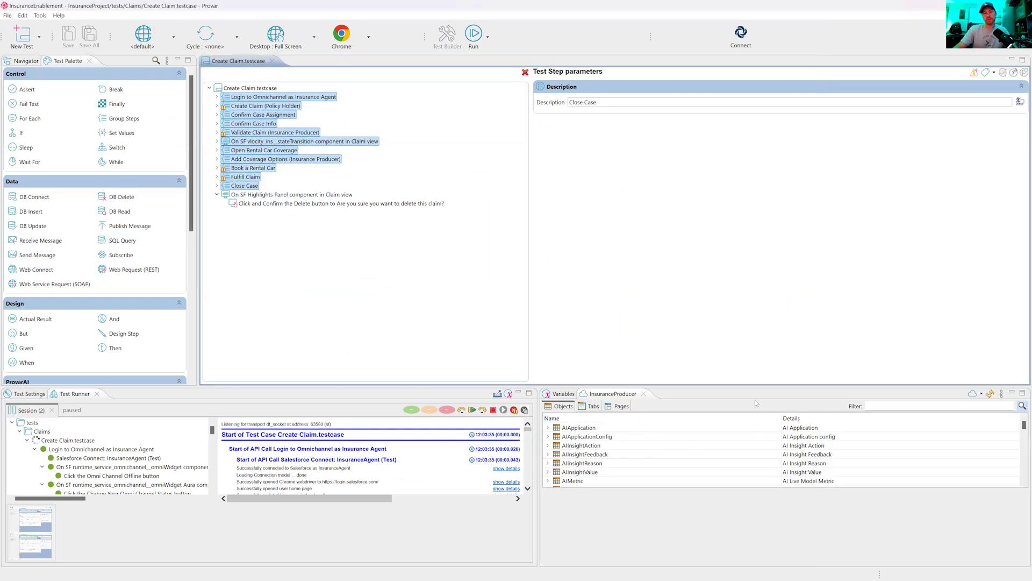
{"action": "left_click", "coordinate": [883, 408]}
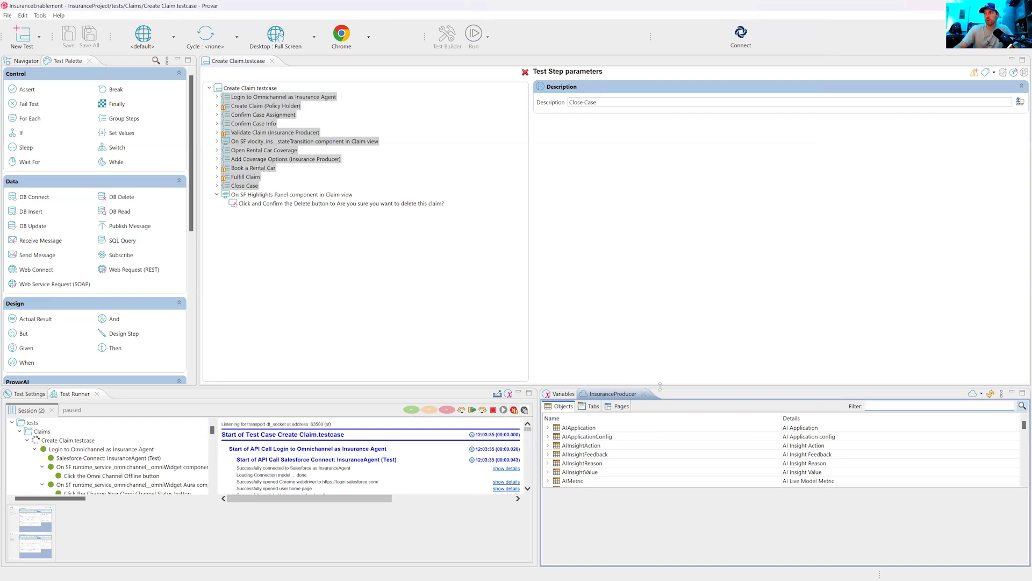
{"action": "left_click_drag", "start_coordinate": [660, 387], "coordinate": [694, 311]}
{"action": "left_click", "coordinate": [695, 310]}
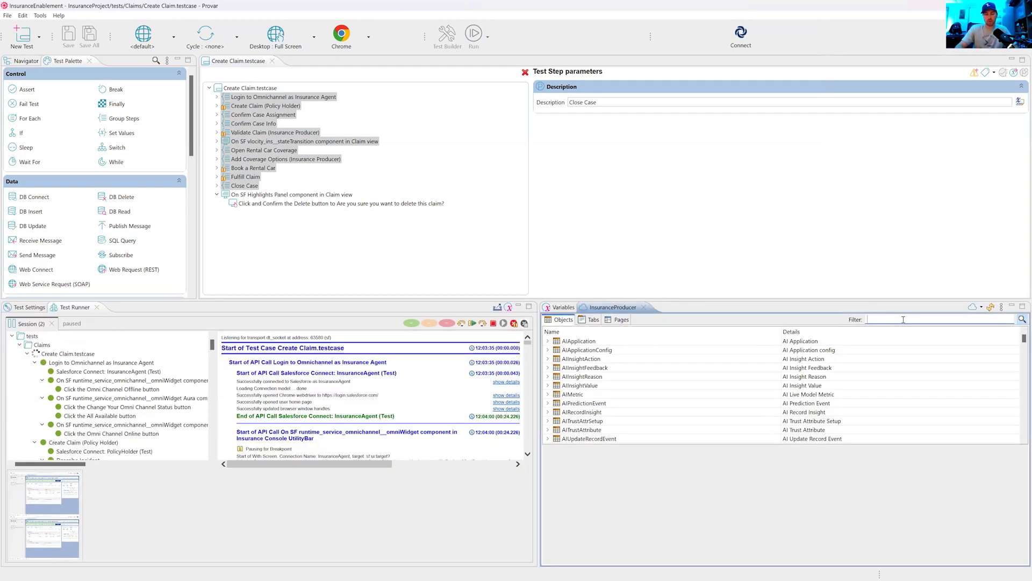
{"action": "type", "text": "Cl"}
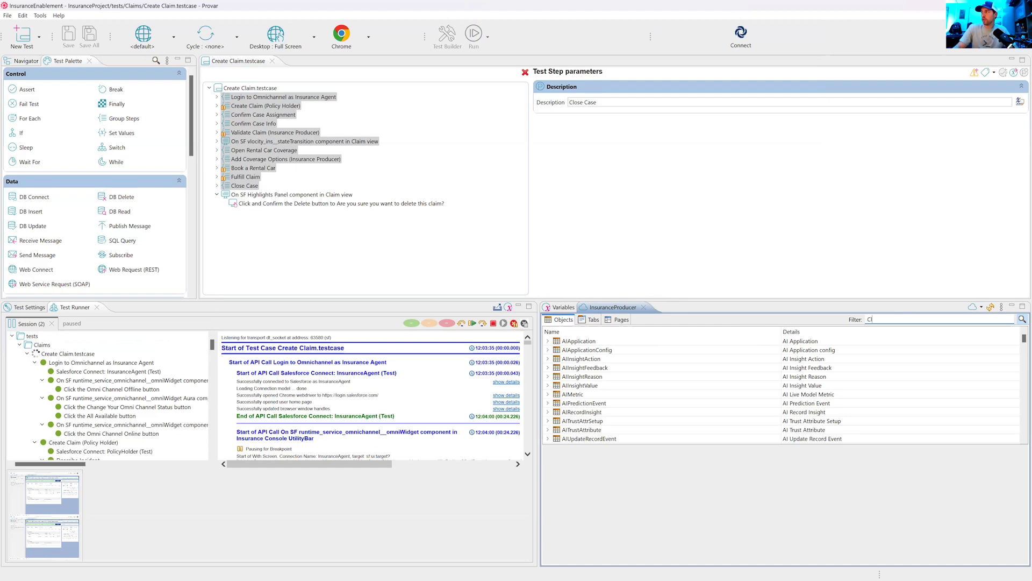
{"action": "type", "text": "aim"}
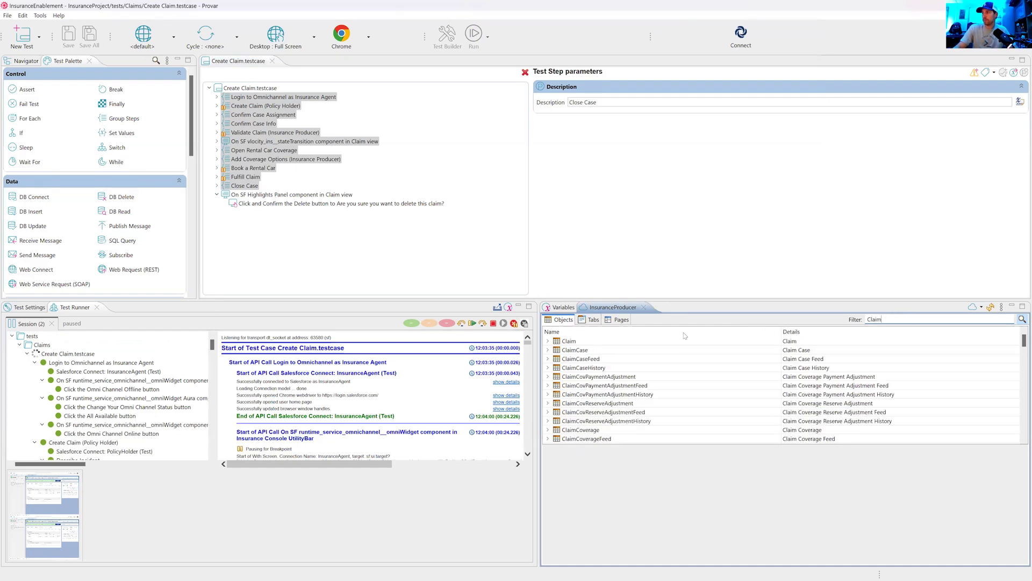
- Add a SOQL query step for the Claim object to the Create Claim test case, querying only the Name field
{"action": "left_click_drag", "start_coordinate": [562, 342], "coordinate": [251, 90]}
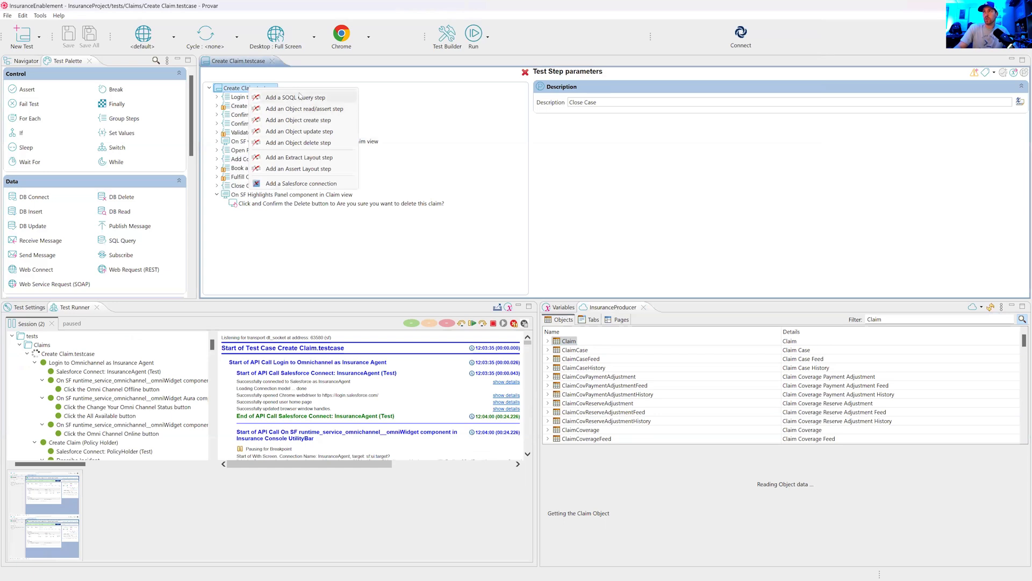
{"action": "left_click", "coordinate": [302, 100]}
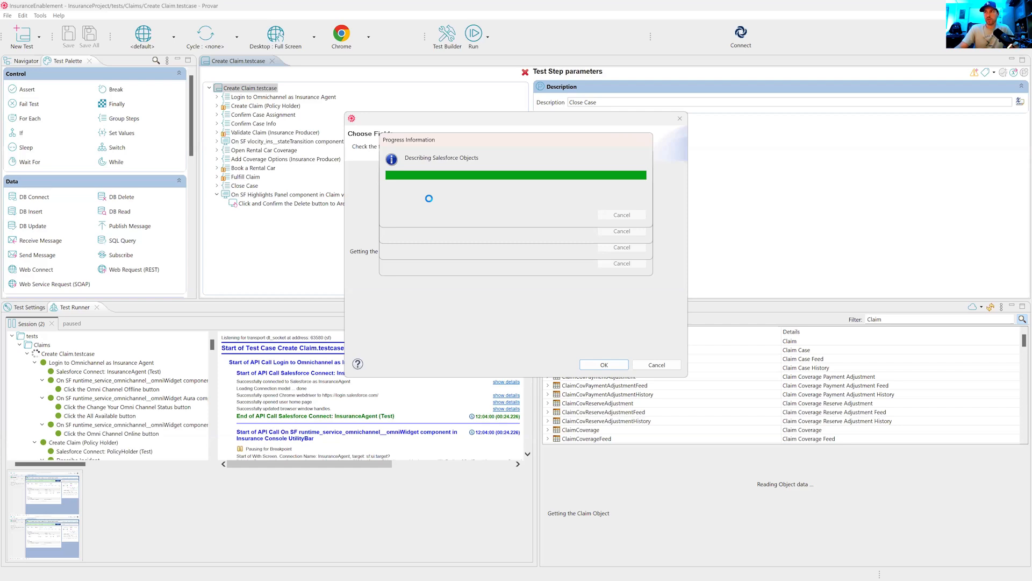
{"action": "key", "text": "alt+Tab"}
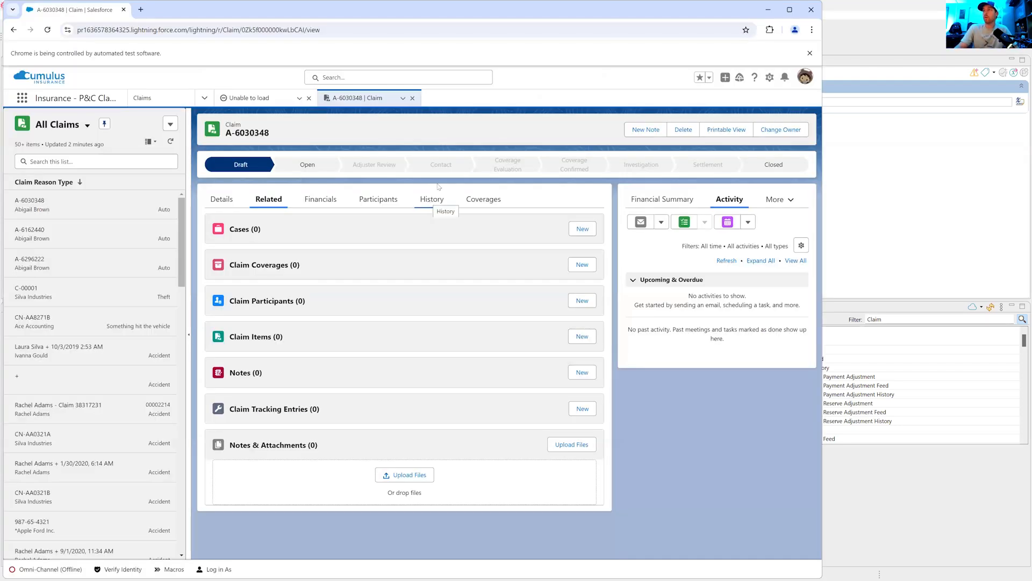
{"action": "key", "text": "alt+Tab"}
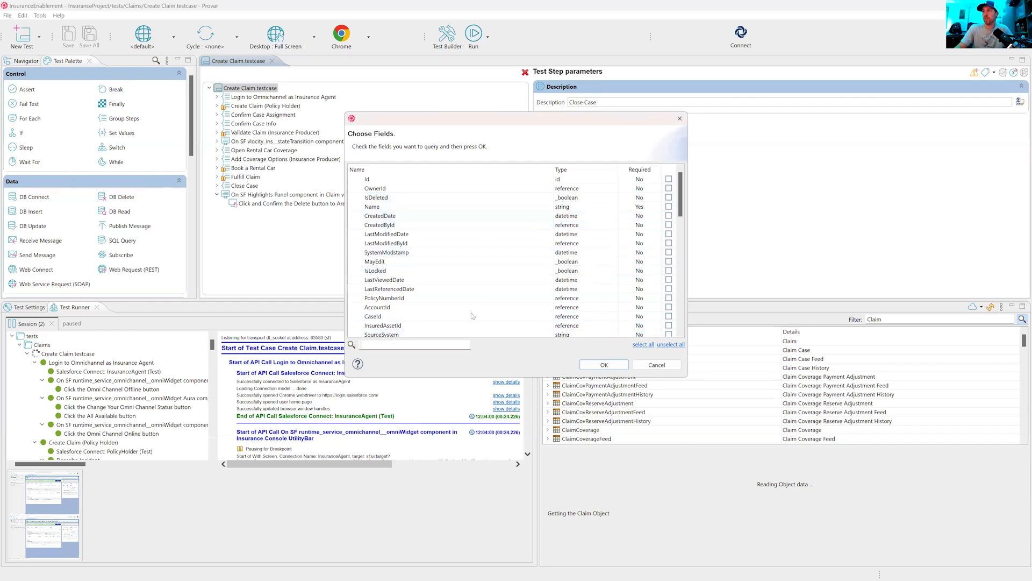
{"action": "scroll", "coordinate": [430, 302], "scroll_direction": "down", "scroll_amount": 15}
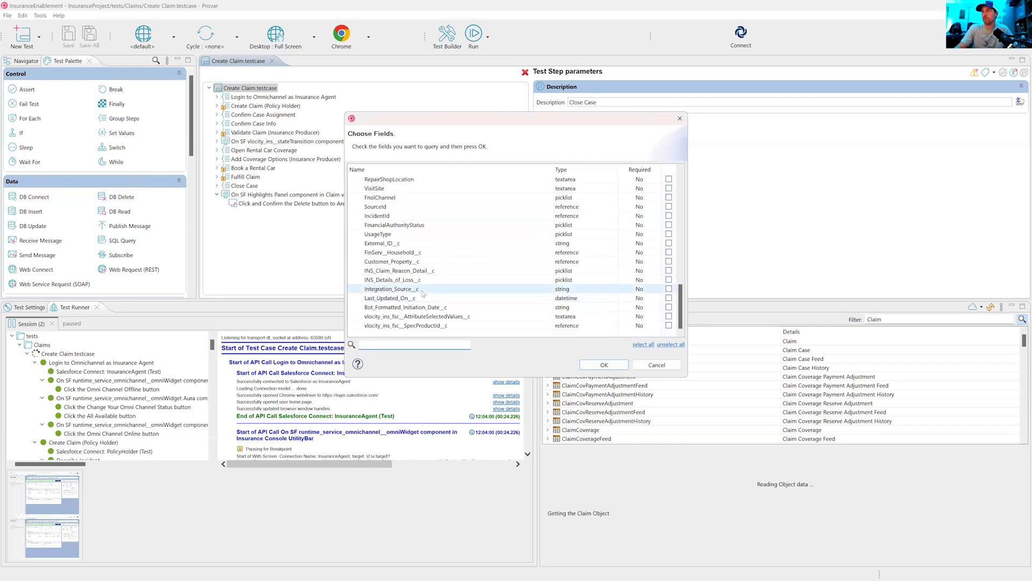
{"action": "scroll", "coordinate": [473, 288], "scroll_direction": "up", "scroll_amount": 15}
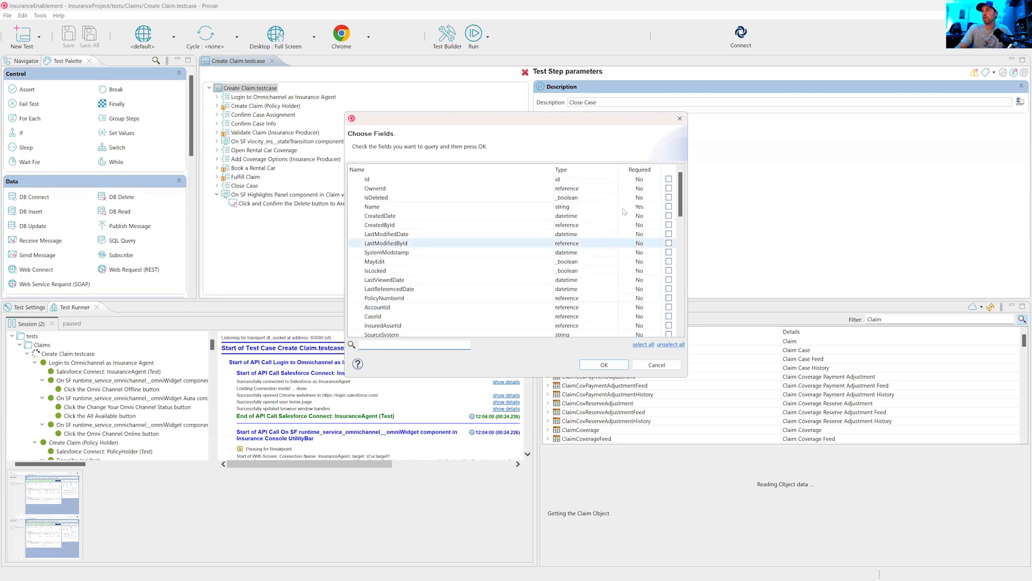
{"action": "left_click", "coordinate": [669, 206]}
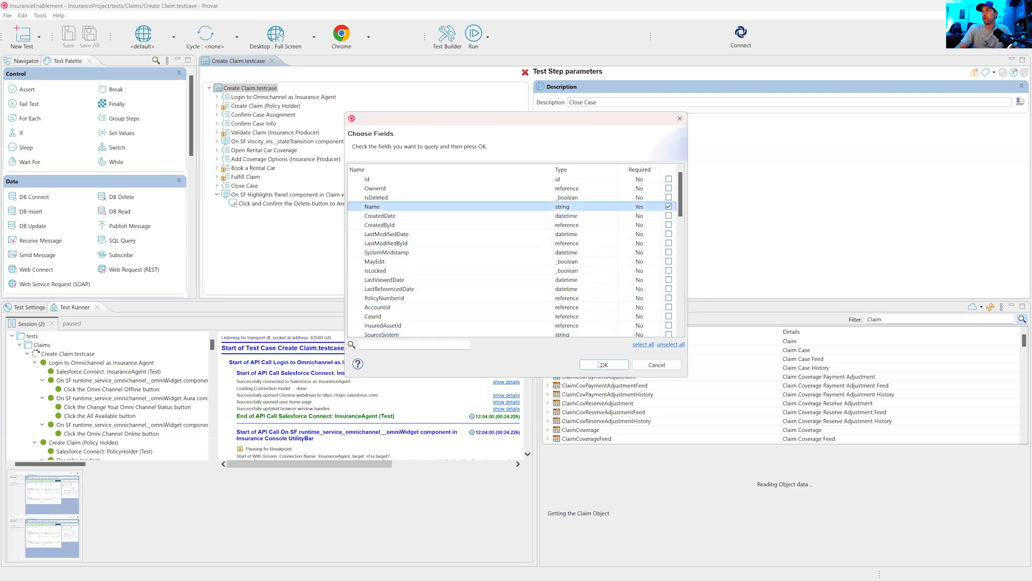
{"action": "left_click", "coordinate": [600, 364]}
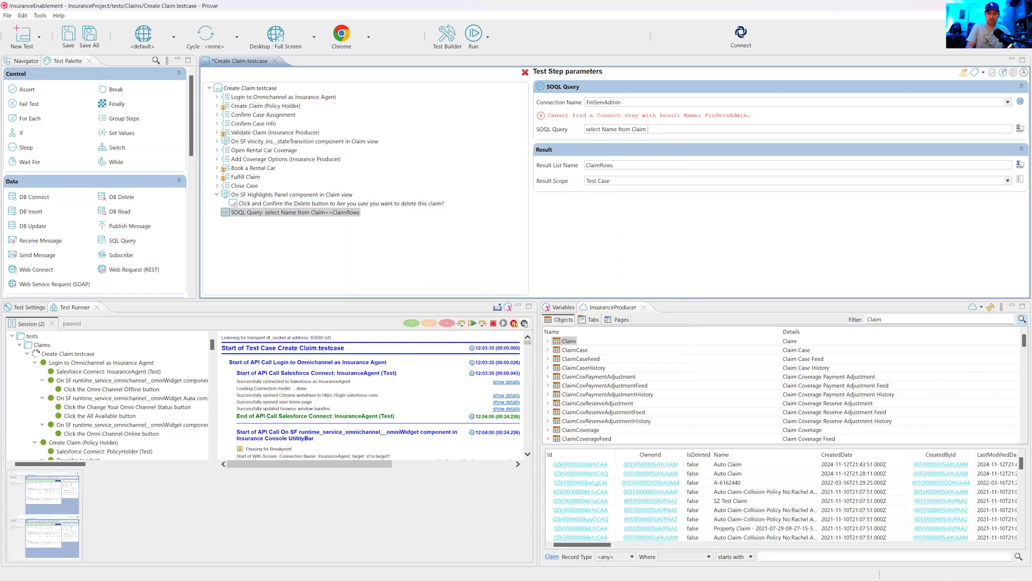
- Extend the SOQL query with the condition where fieldName = 'myfieldname'
{"action": "type", "text": "where"}
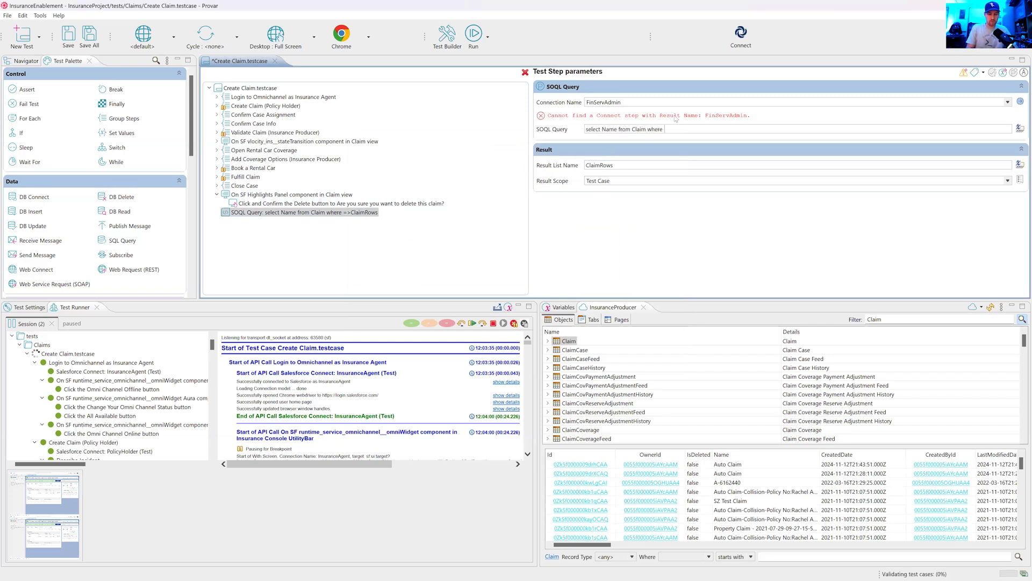
{"action": "type", "text": " fieldName = '"}
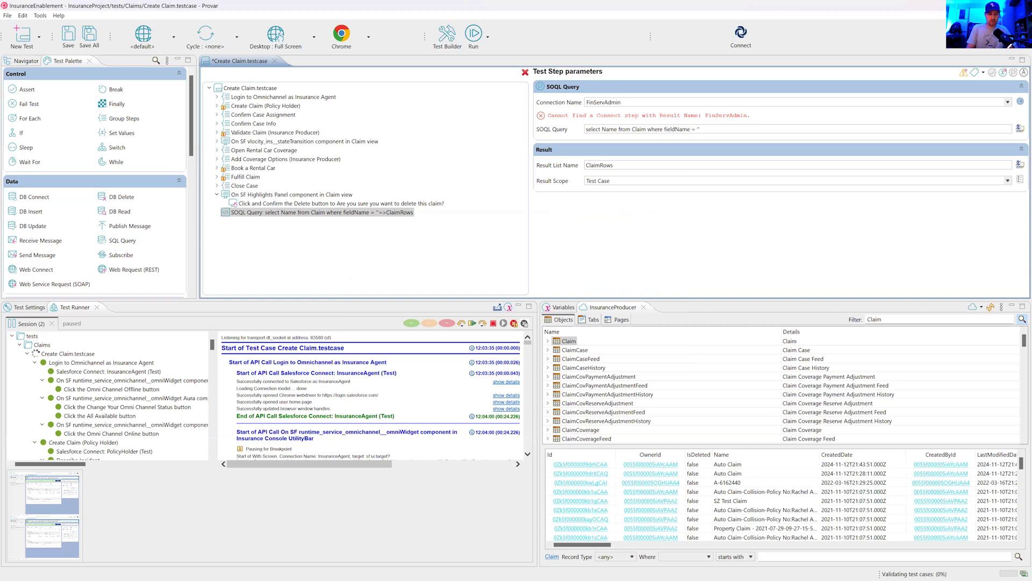
{"action": "type", "text": "myfieldname"}
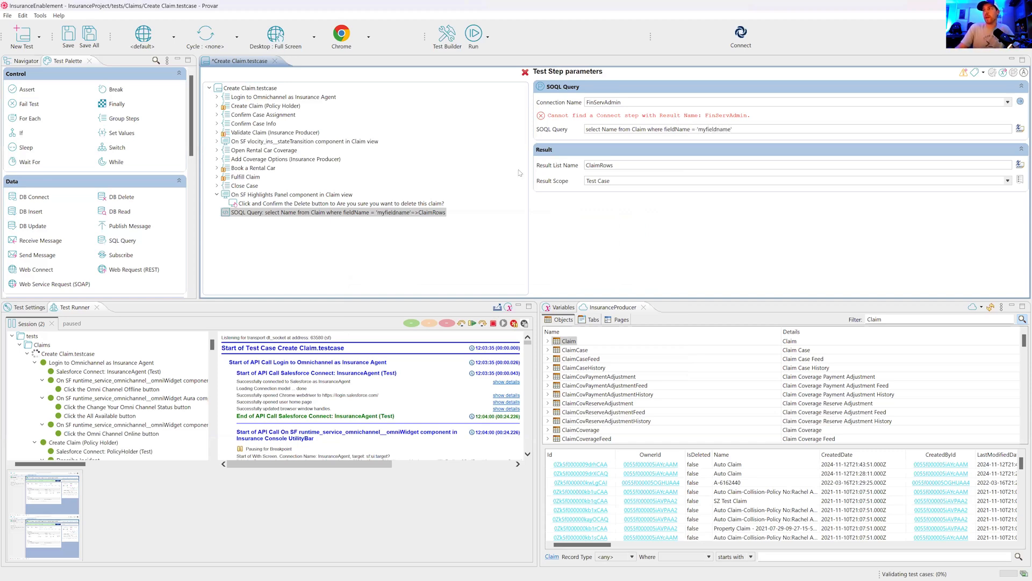
{"action": "left_click", "coordinate": [332, 218]}
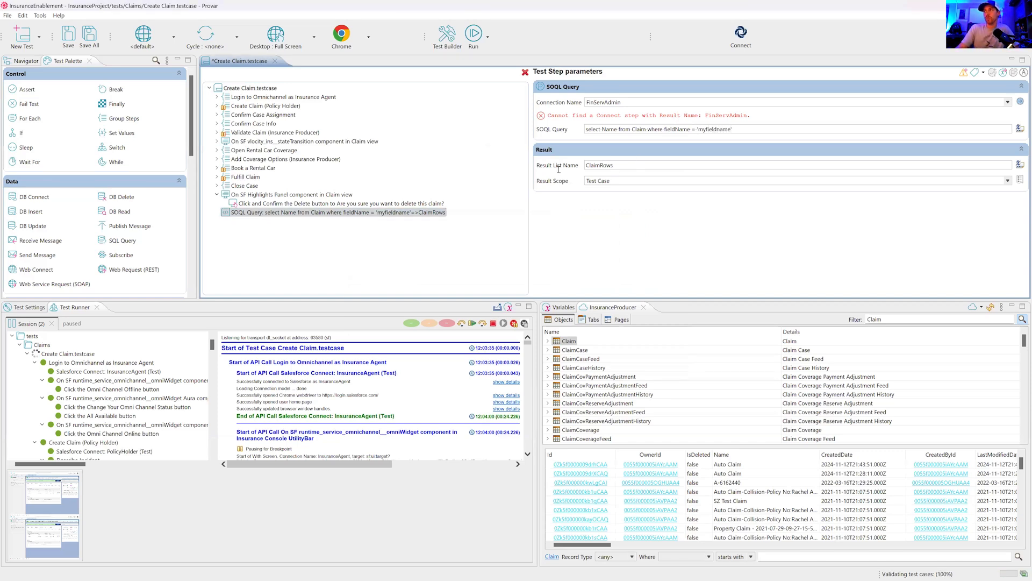
{"action": "key", "text": "Tab"}
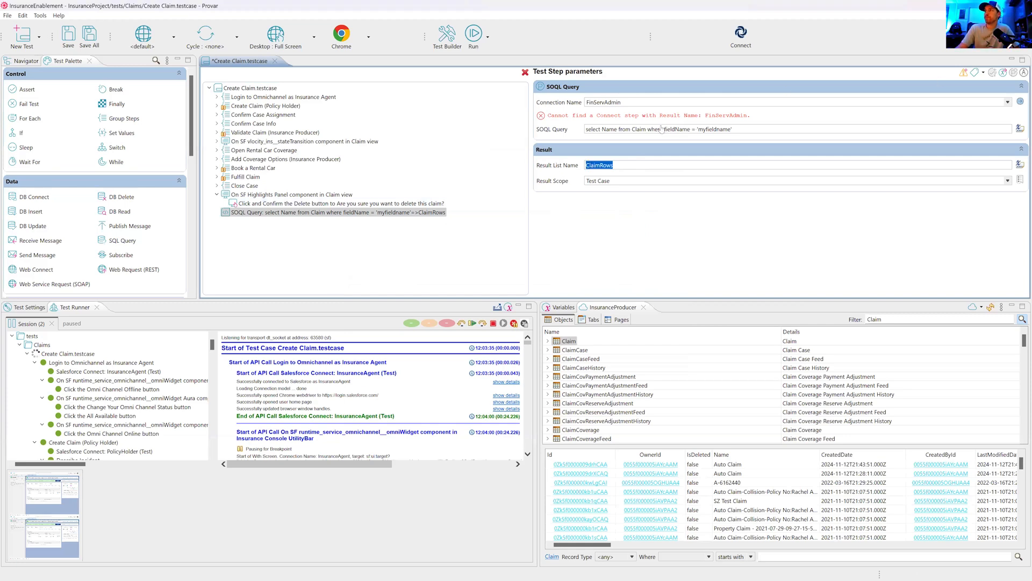
- Minimize Provar, check the Policyholder site's browser window, and return to the Salesforce claim record beside Test Builder
{"action": "left_click", "coordinate": [979, 5]}
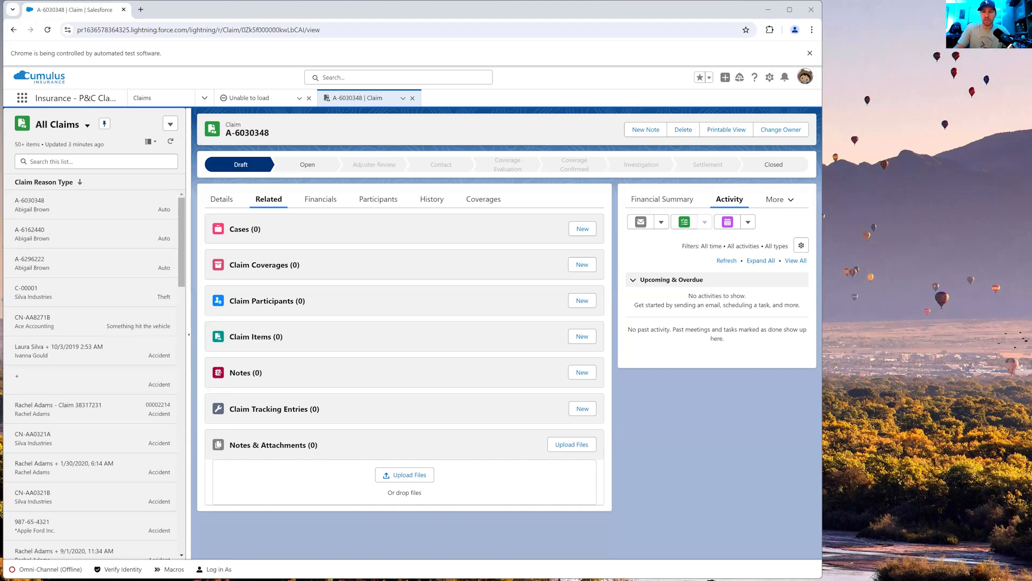
{"action": "key", "text": "alt+Tab"}
{"action": "key", "text": "alt+Tab"}
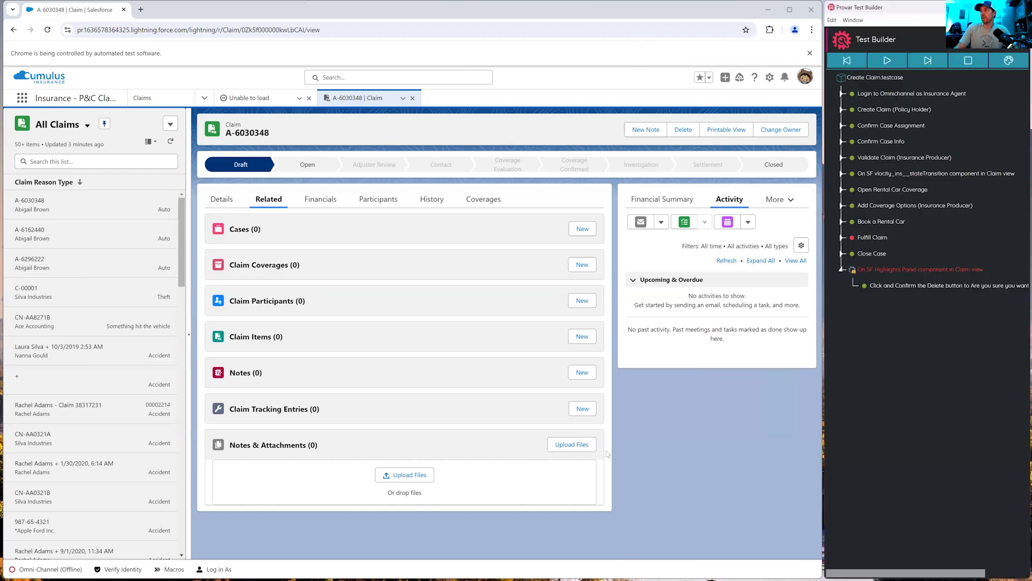
{"action": "key", "text": "super"}
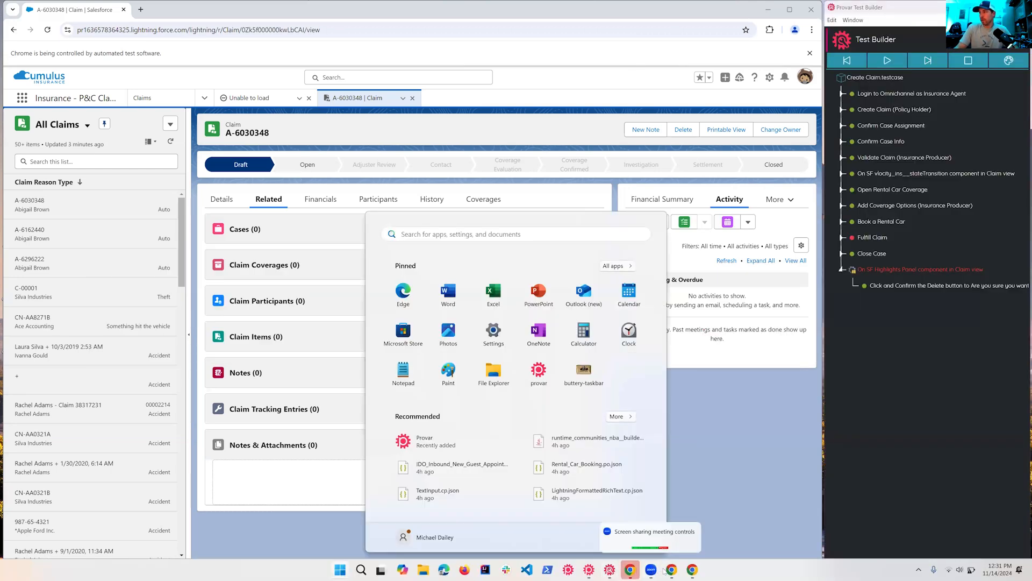
{"action": "left_click", "coordinate": [688, 571]}
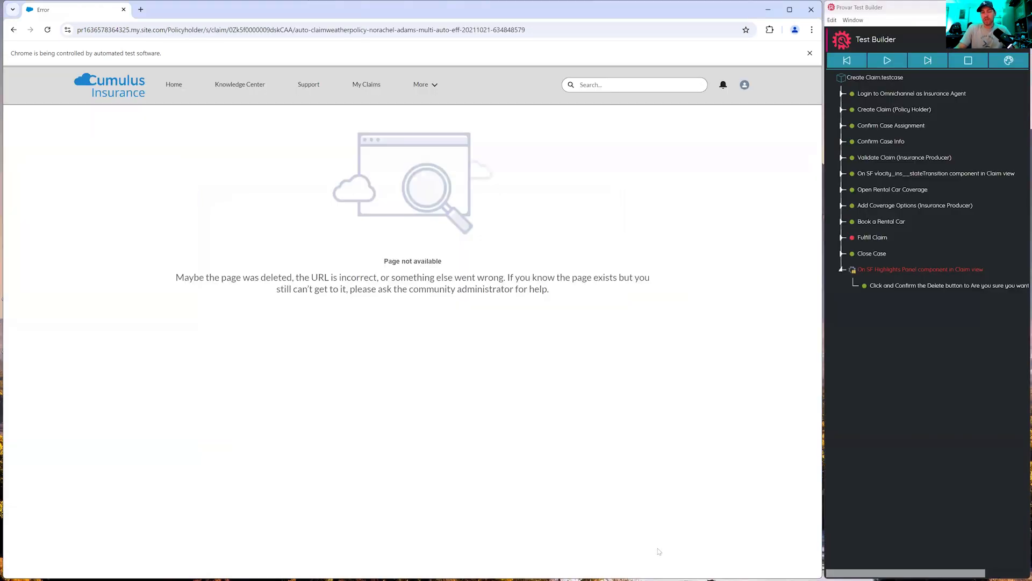
{"action": "key", "text": "alt+Tab"}
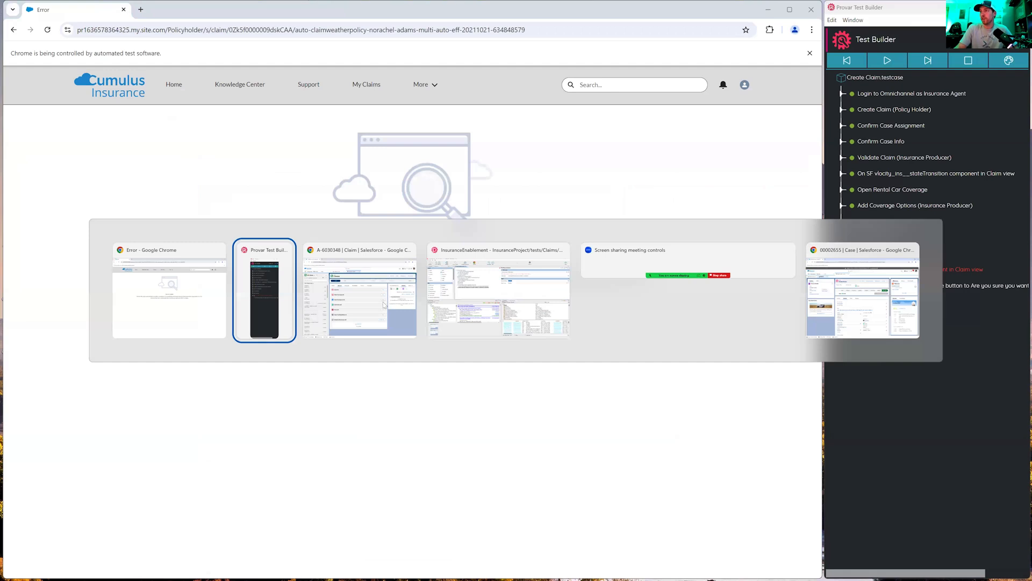
{"action": "left_click", "coordinate": [366, 301]}
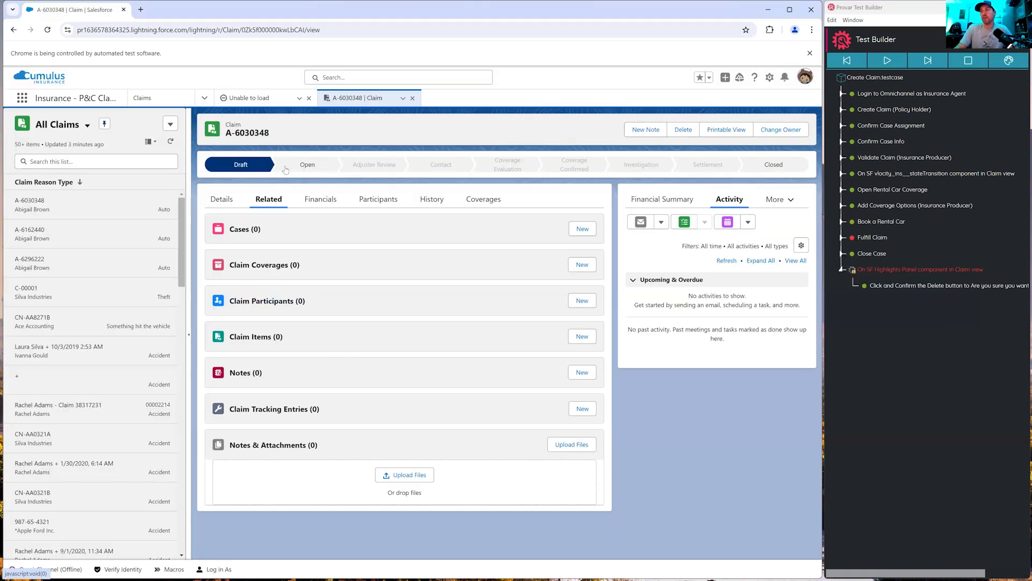
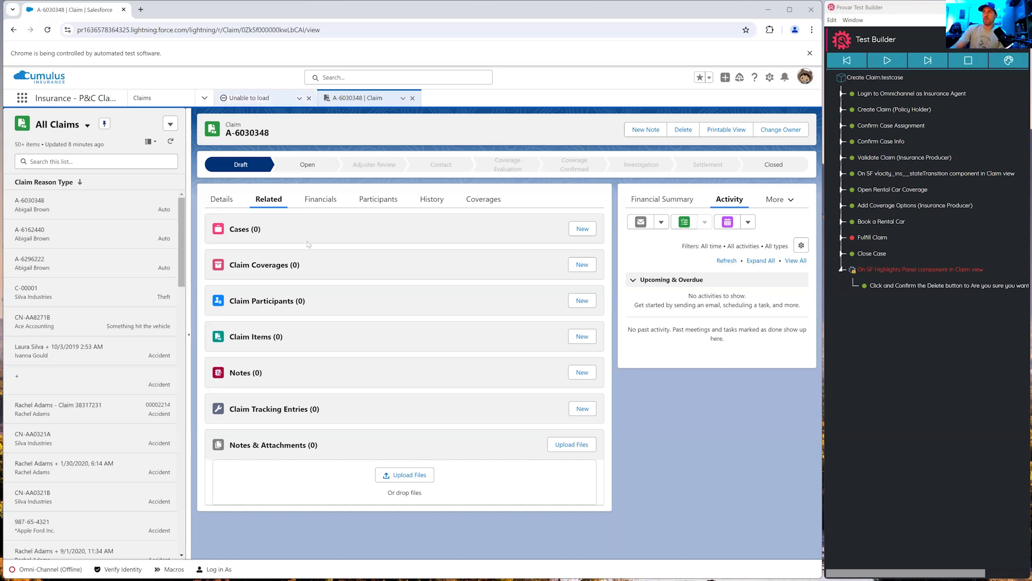
- View the claim's Details and Financials, and inspect the Add to Test Case option for New Note without adding it
{"action": "left_click", "coordinate": [228, 199]}
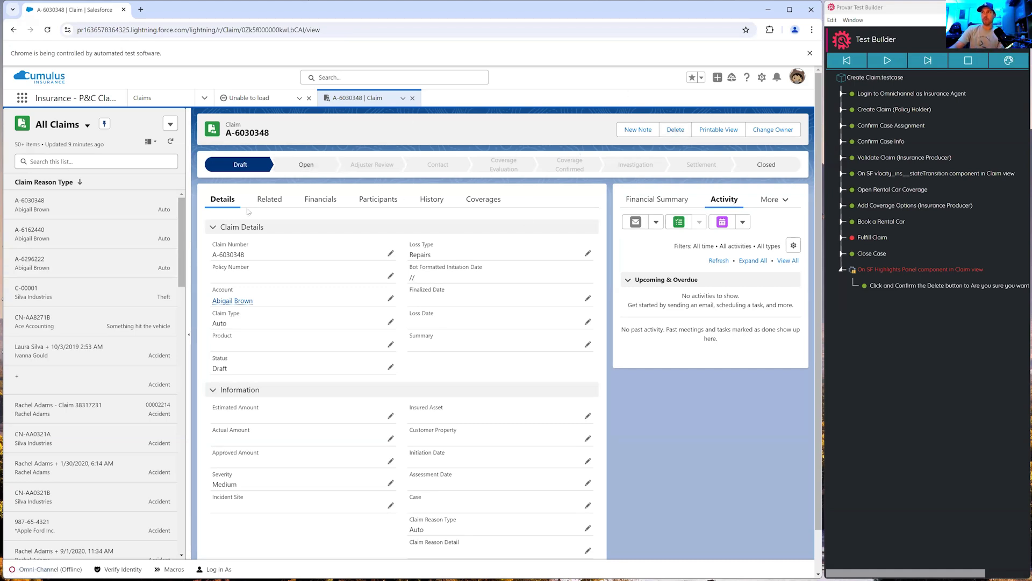
{"action": "left_click", "coordinate": [331, 199]}
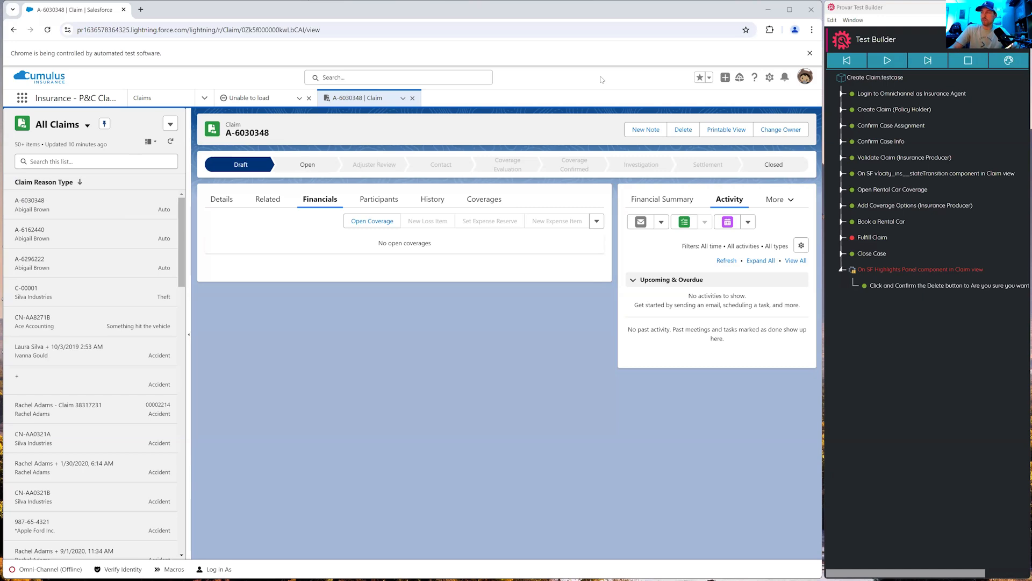
{"action": "mouse_move", "coordinate": [901, 142]}
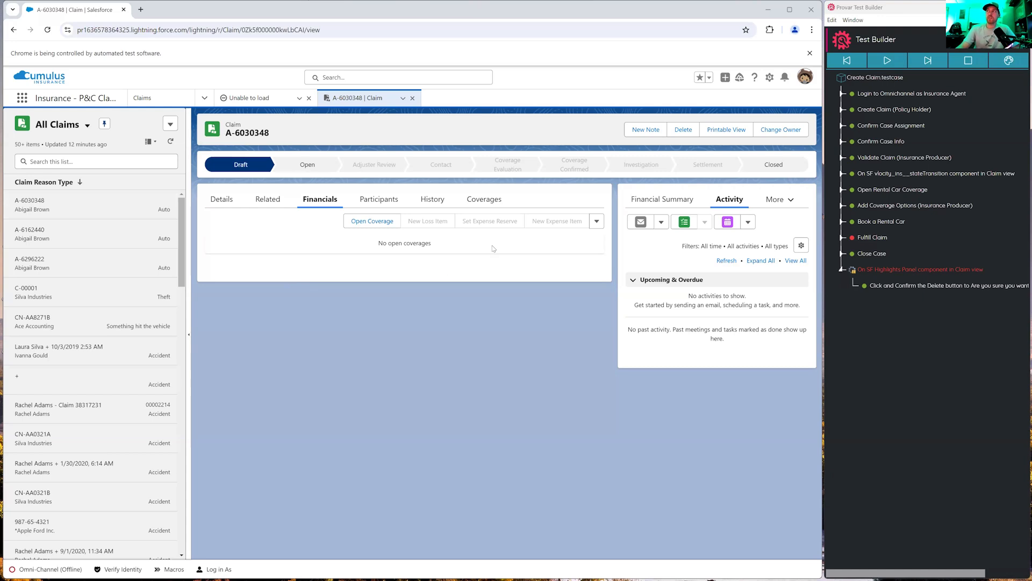
{"action": "right_click", "coordinate": [635, 131]}
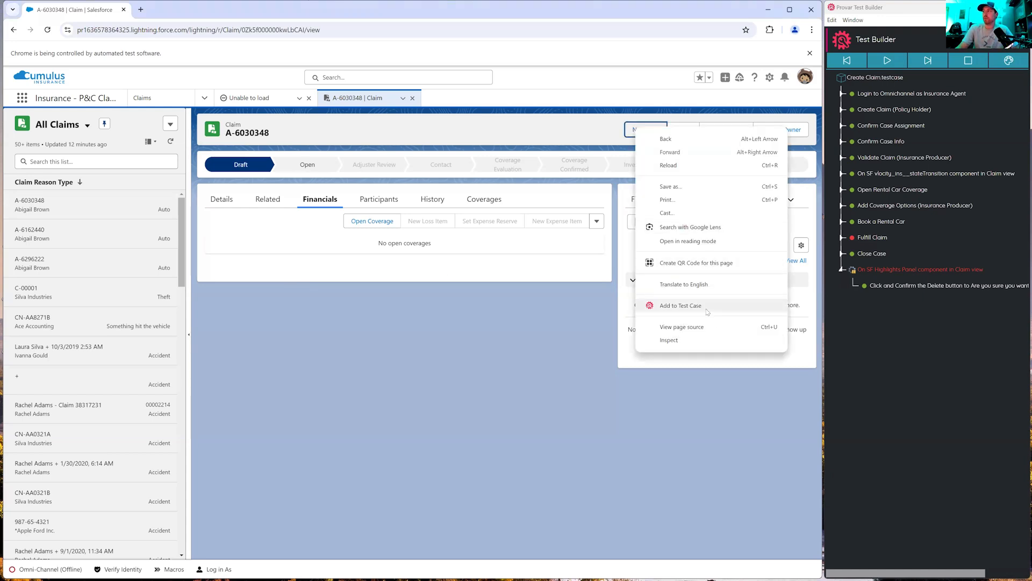
{"action": "left_click", "coordinate": [494, 137]}
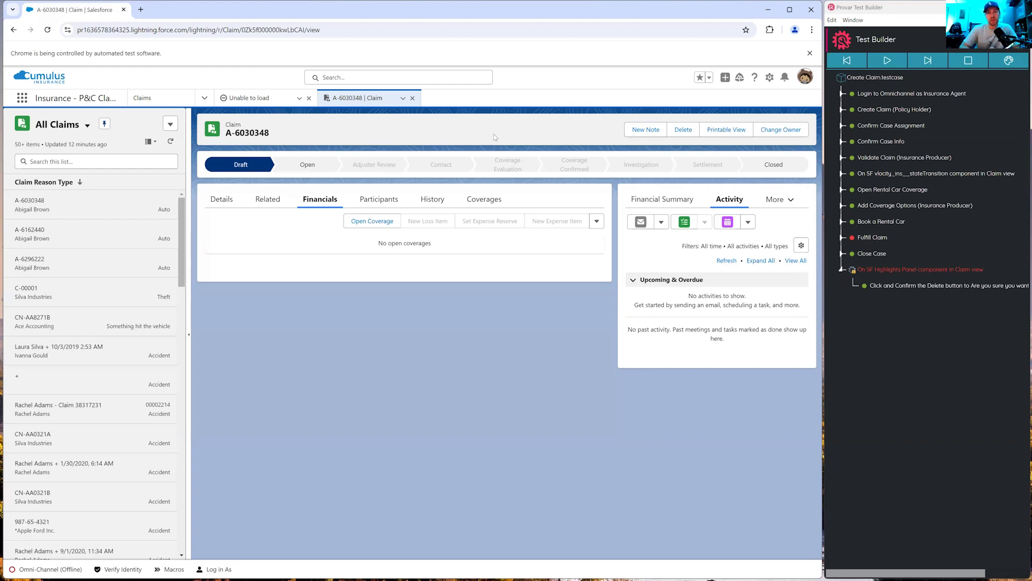